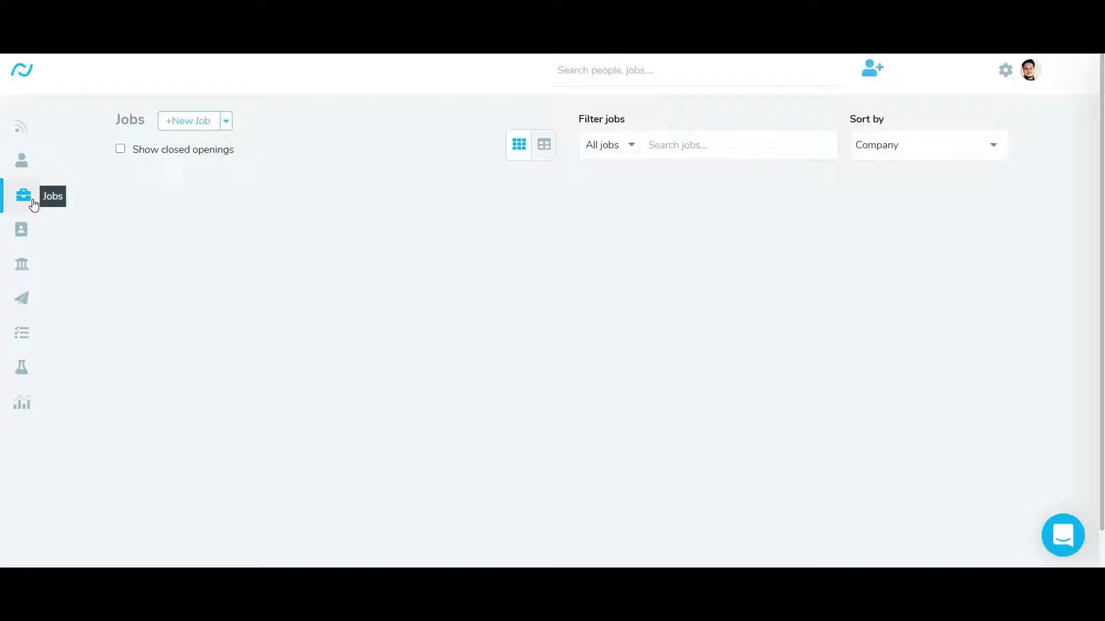
# Start a new job opening from the empty Jobs page
pyautogui.click(184, 127)
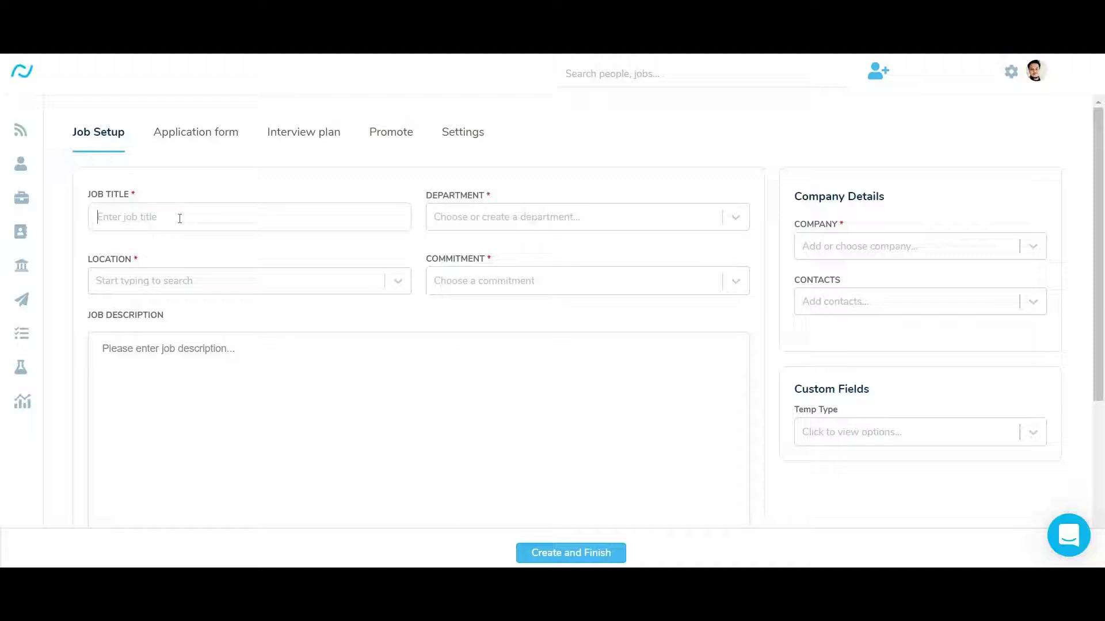
pyautogui.write('Graphic Designer')
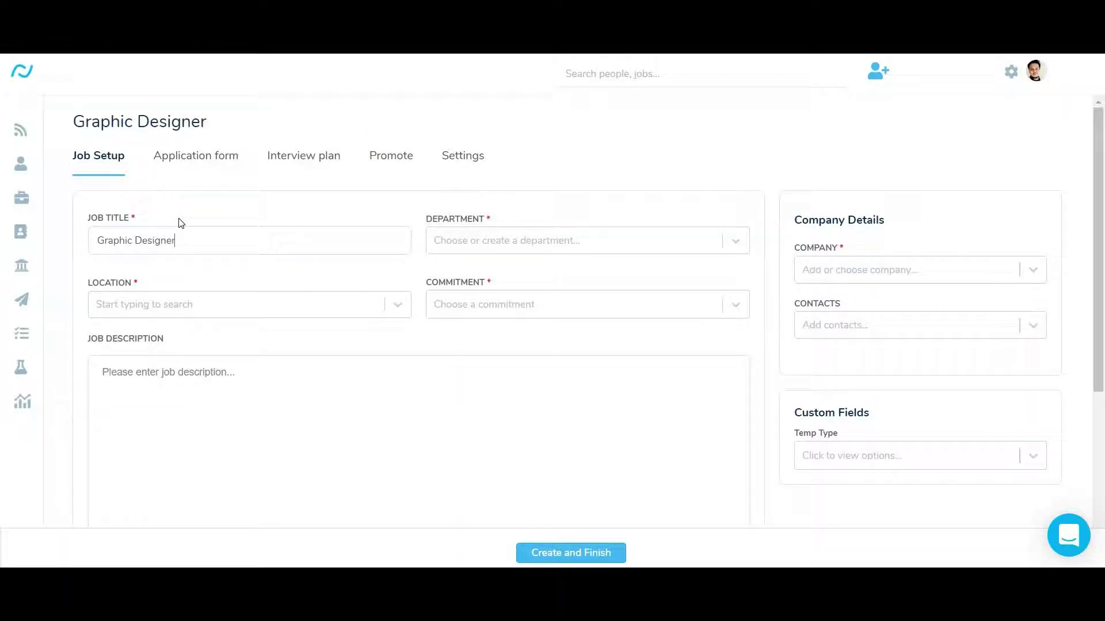
# Set the job's department to Marketing, location to San Francisco and commitment to Full time
pyautogui.click(471, 241)
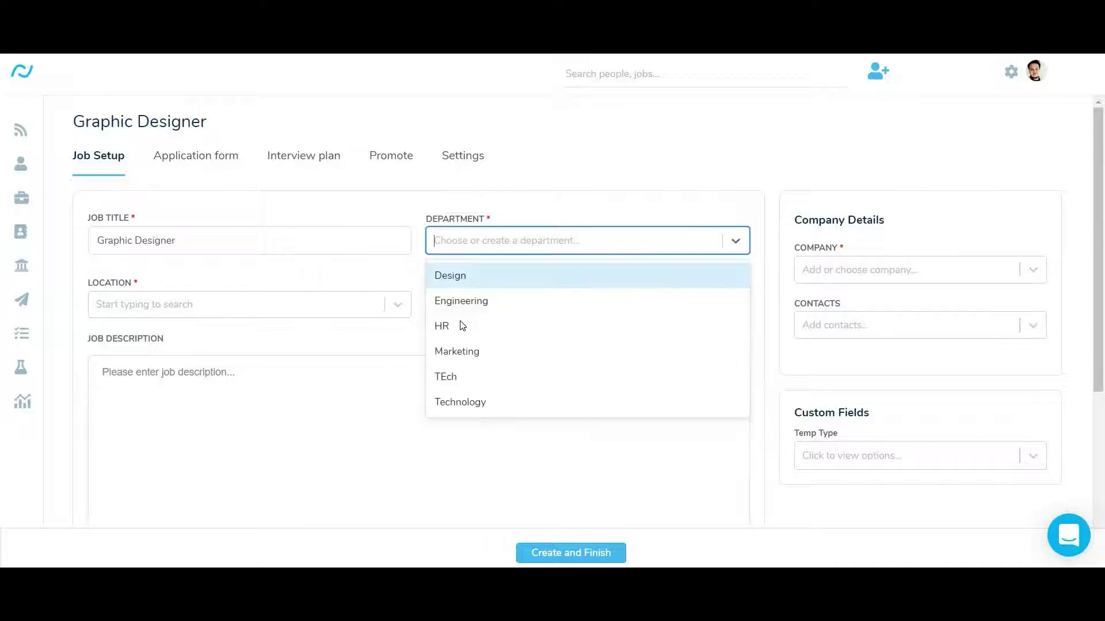
pyautogui.click(465, 351)
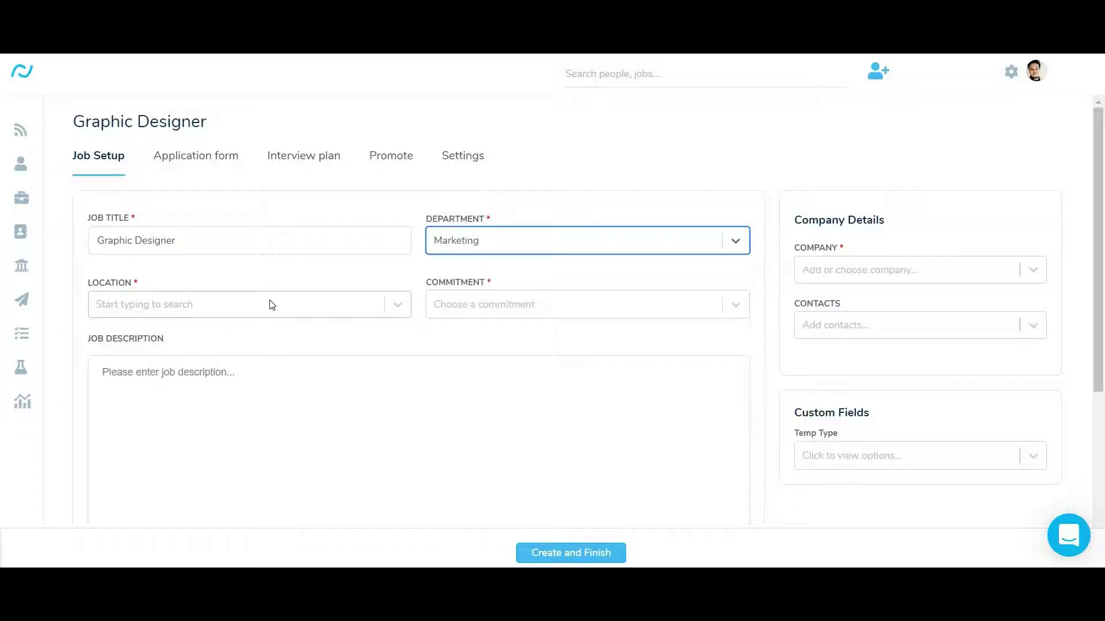
pyautogui.click(270, 305)
pyautogui.press('Return')
pyautogui.write('San Francisco')
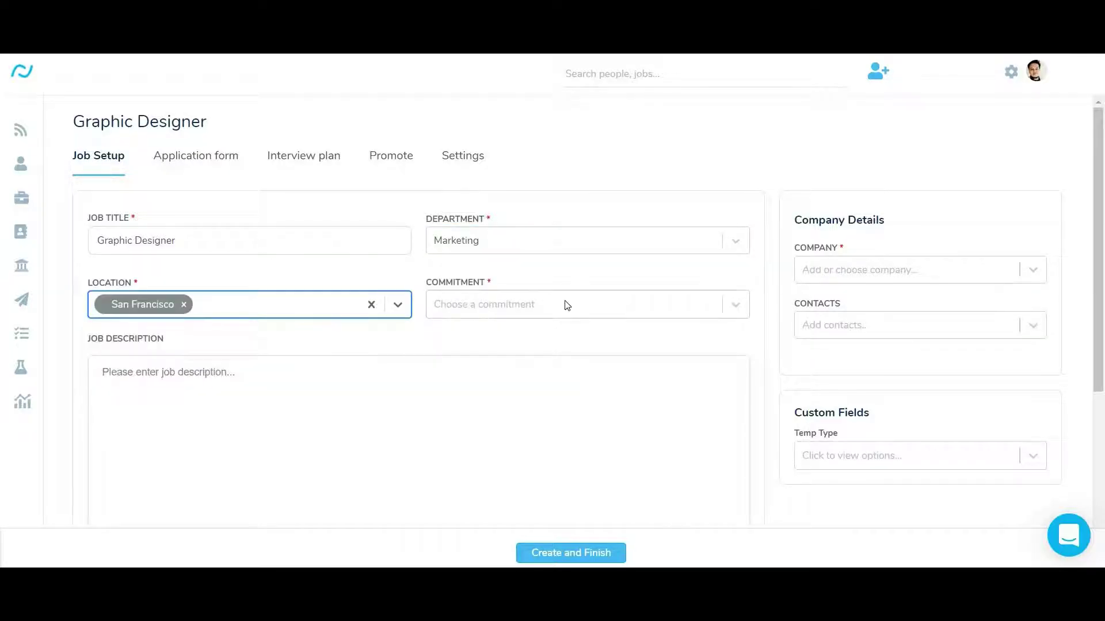
pyautogui.click(563, 304)
pyautogui.click(526, 367)
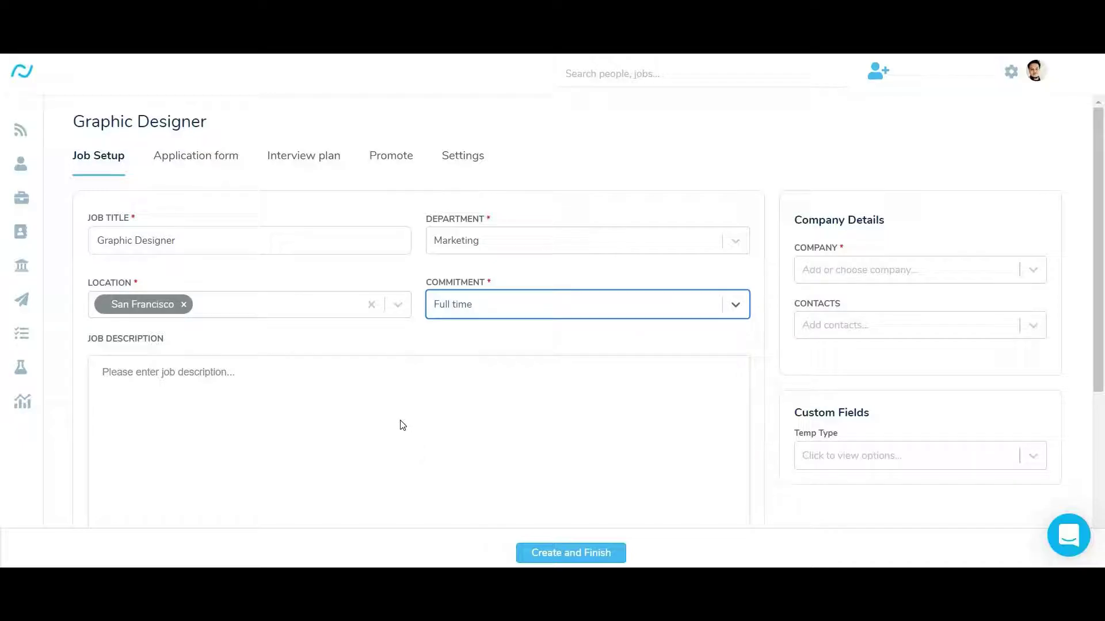
pyautogui.press('Tab')
# Paste the job description from the Evernote note and choose Recruiterflow as the company
pyautogui.hotkey('alt', 'Tab')
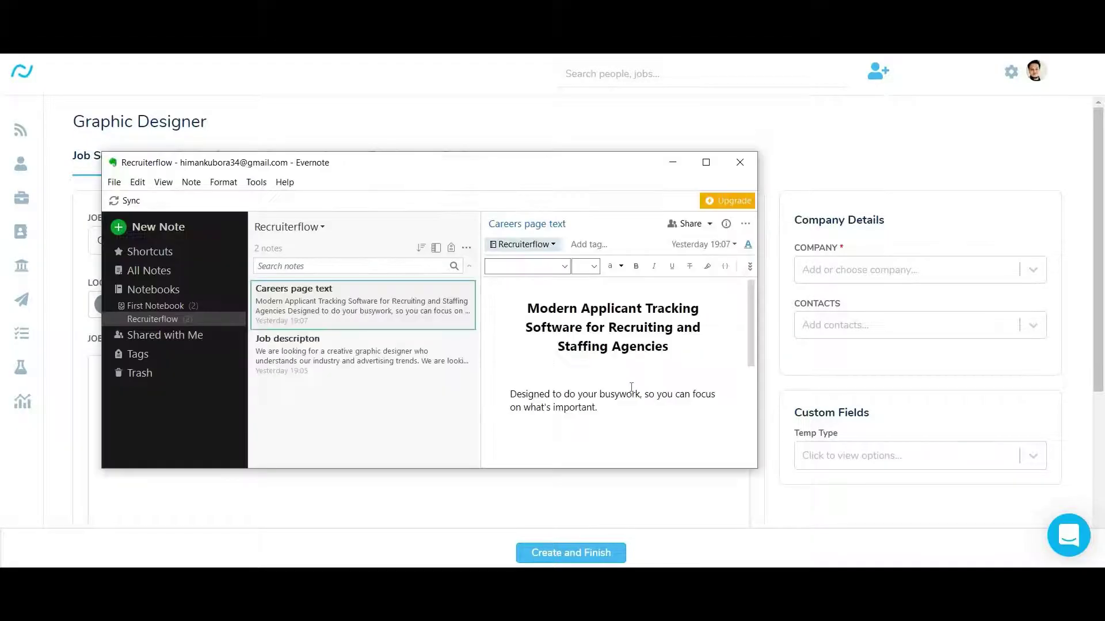
pyautogui.click(413, 373)
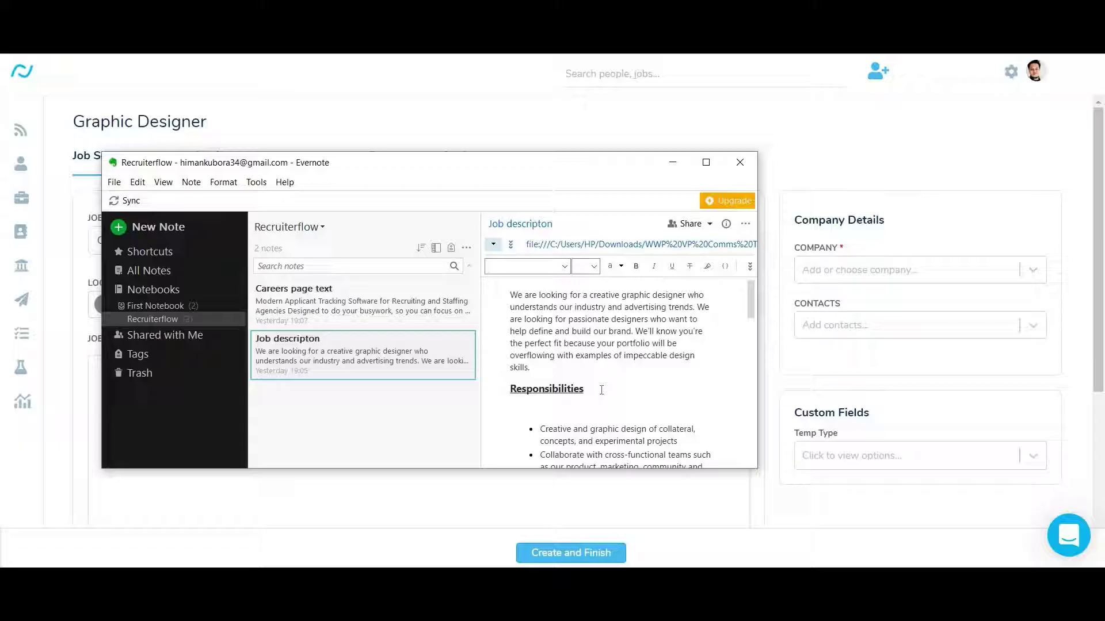
pyautogui.hotkey('ctrl', 'a')
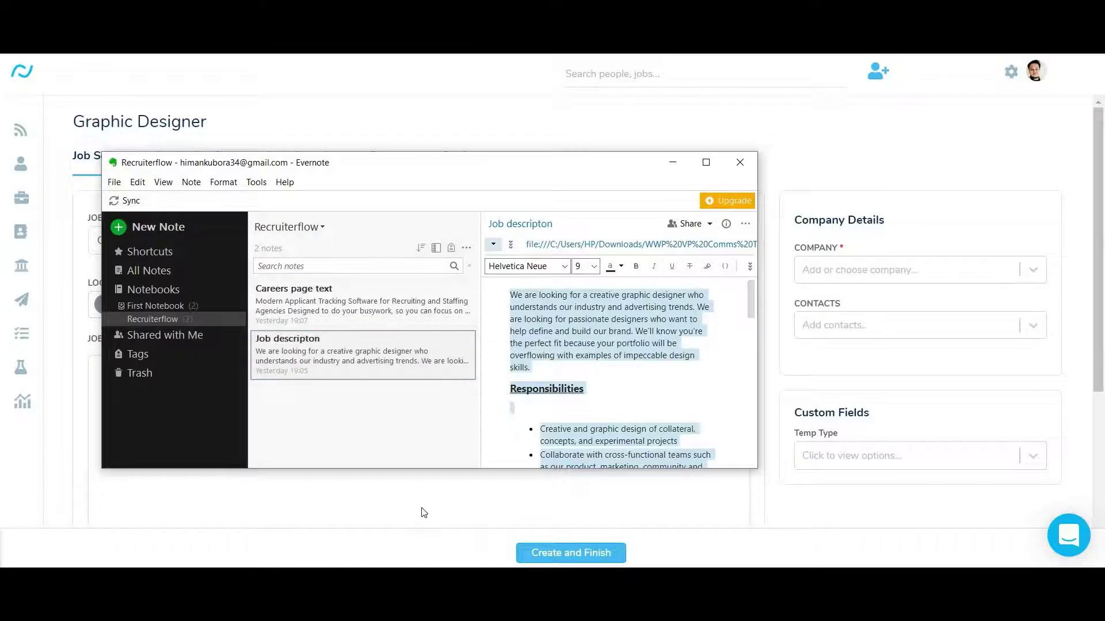
pyautogui.hotkey('alt', 'Tab')
pyautogui.hotkey('ctrl', 'v')
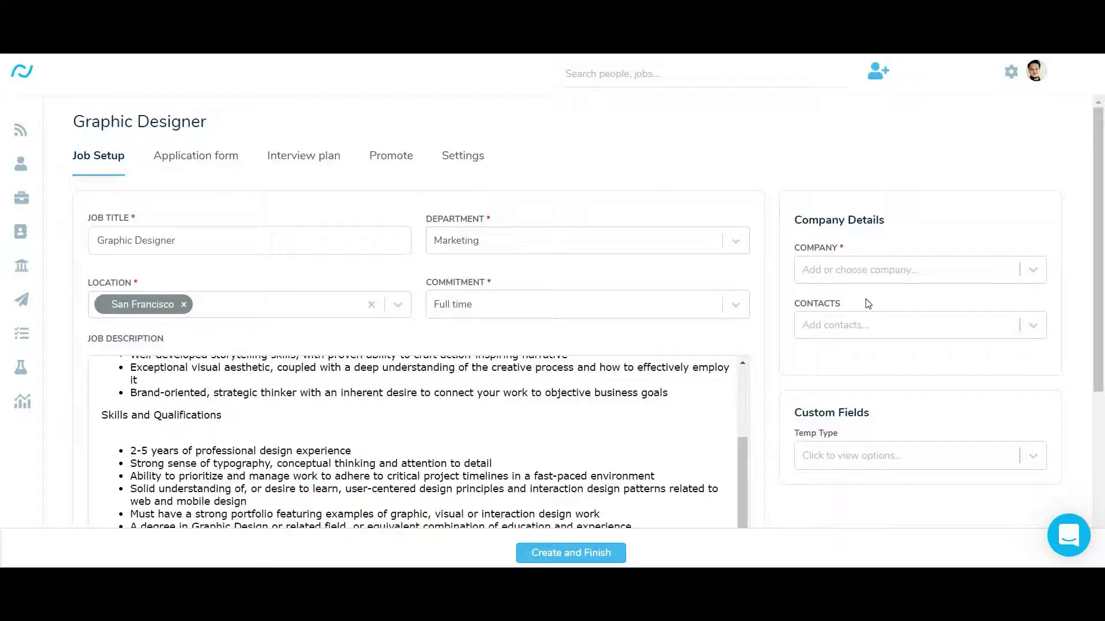
pyautogui.click(870, 278)
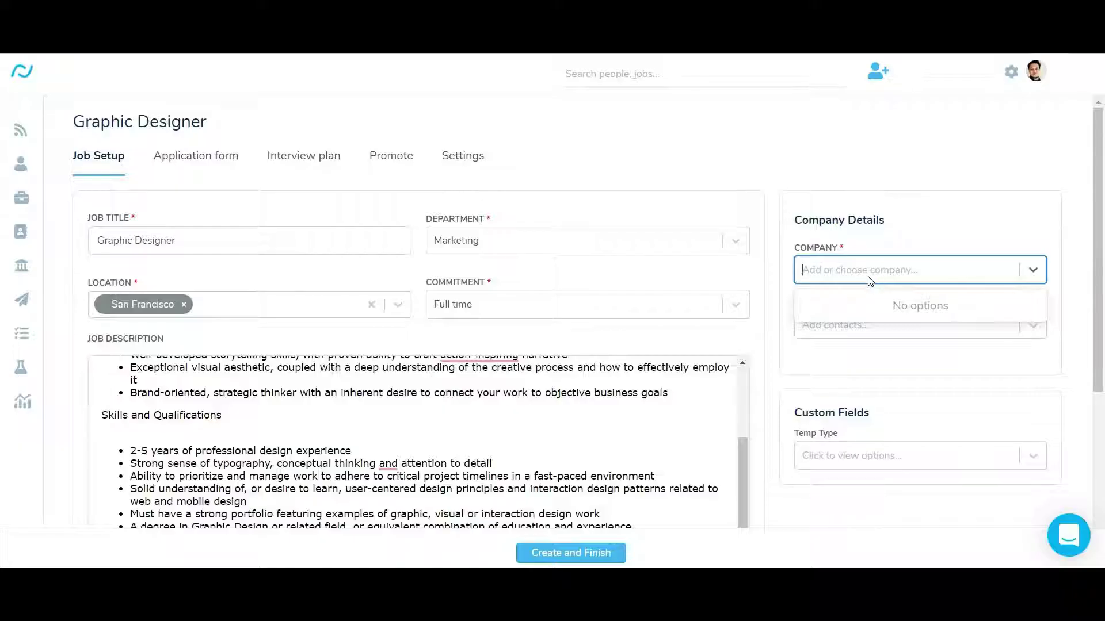
pyautogui.write('Rec')
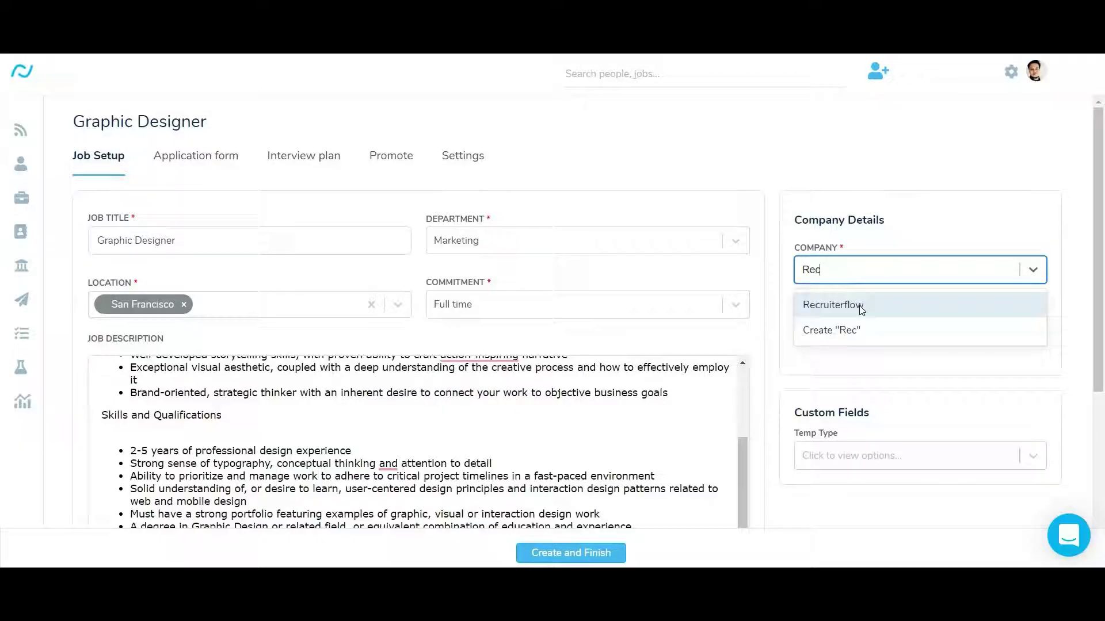
pyautogui.click(861, 305)
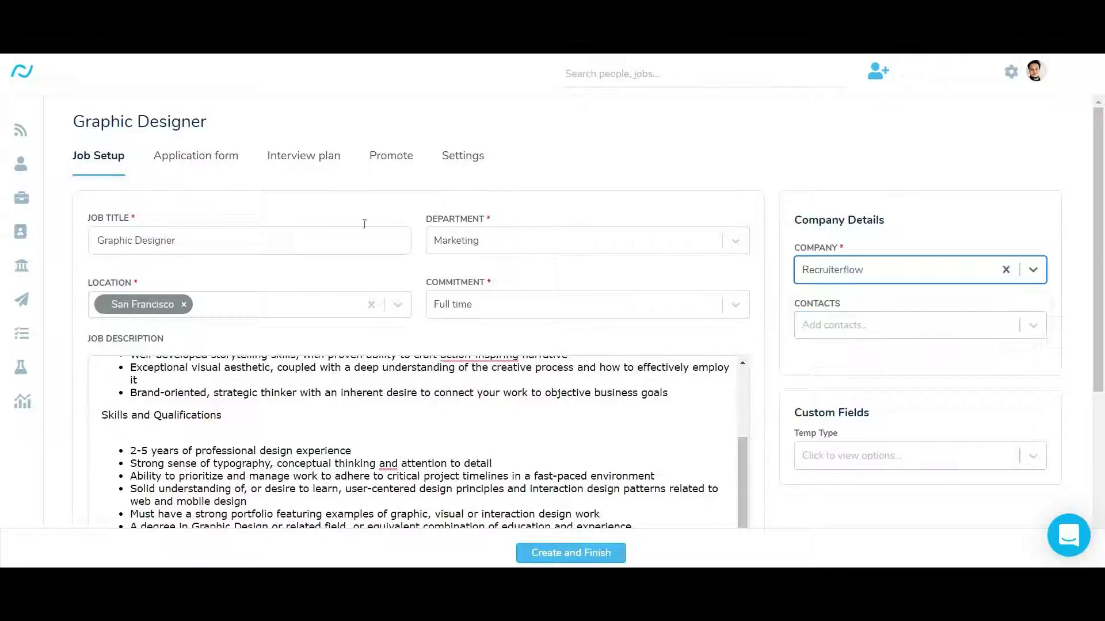
# Make Current company a mandatory field on the application form
pyautogui.click(186, 154)
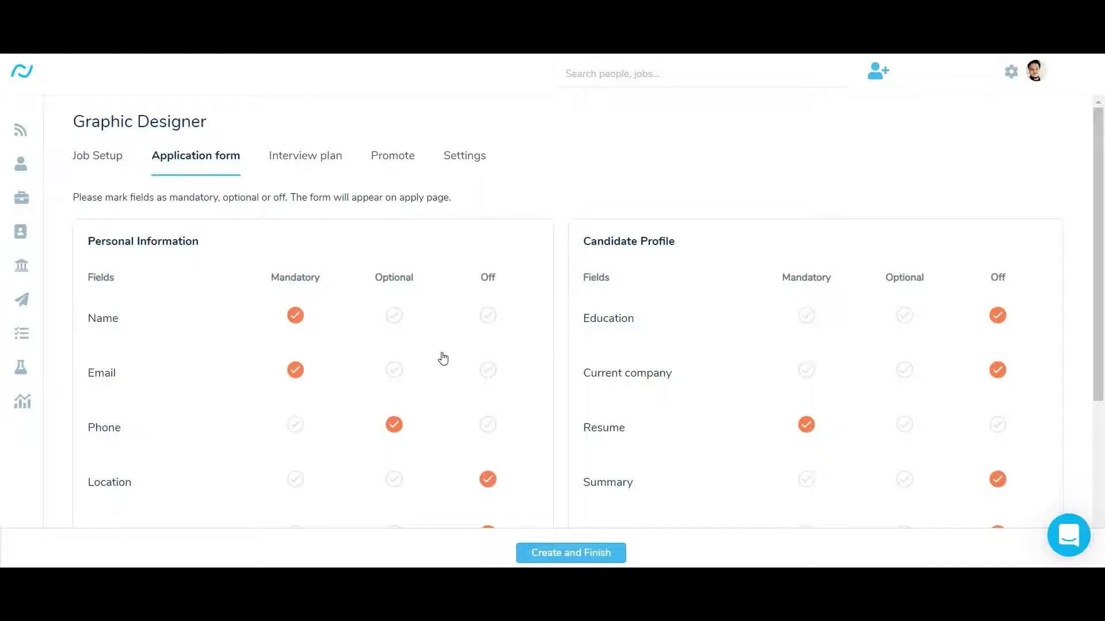
pyautogui.scroll(-2, 441, 356)
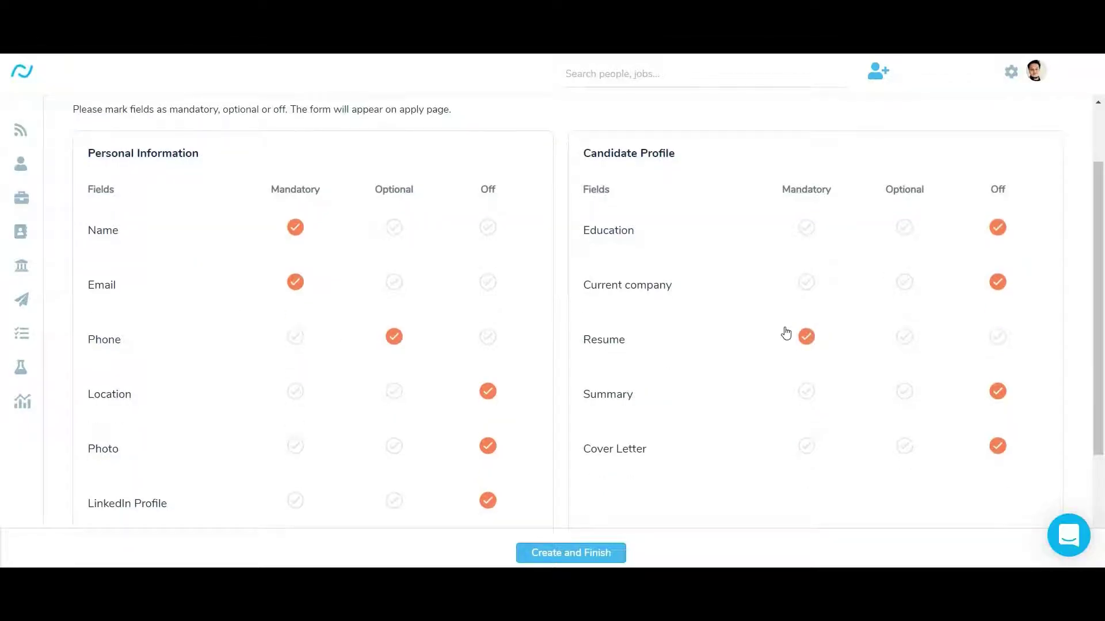
pyautogui.scroll(-2, 739, 383)
pyautogui.scroll(1, 739, 384)
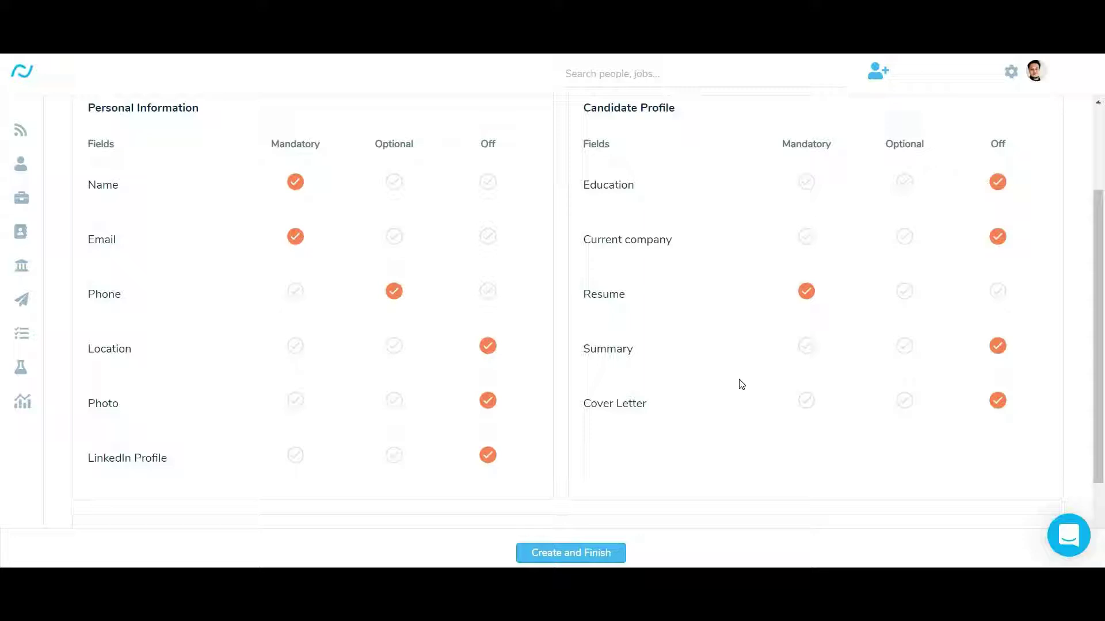
pyautogui.click(806, 237)
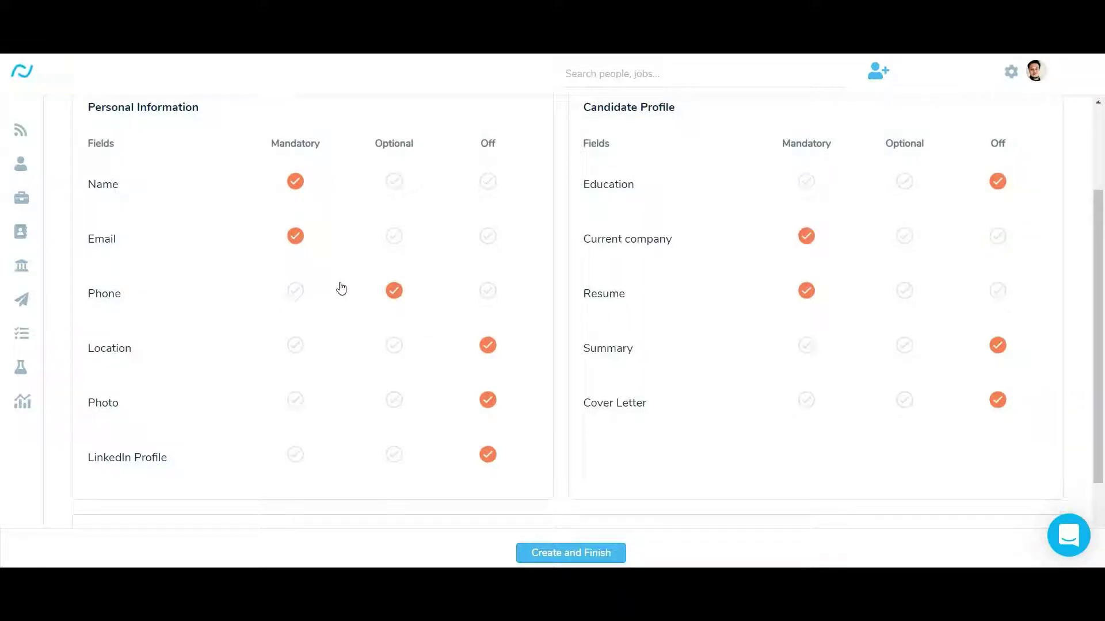
pyautogui.scroll(1, 509, 498)
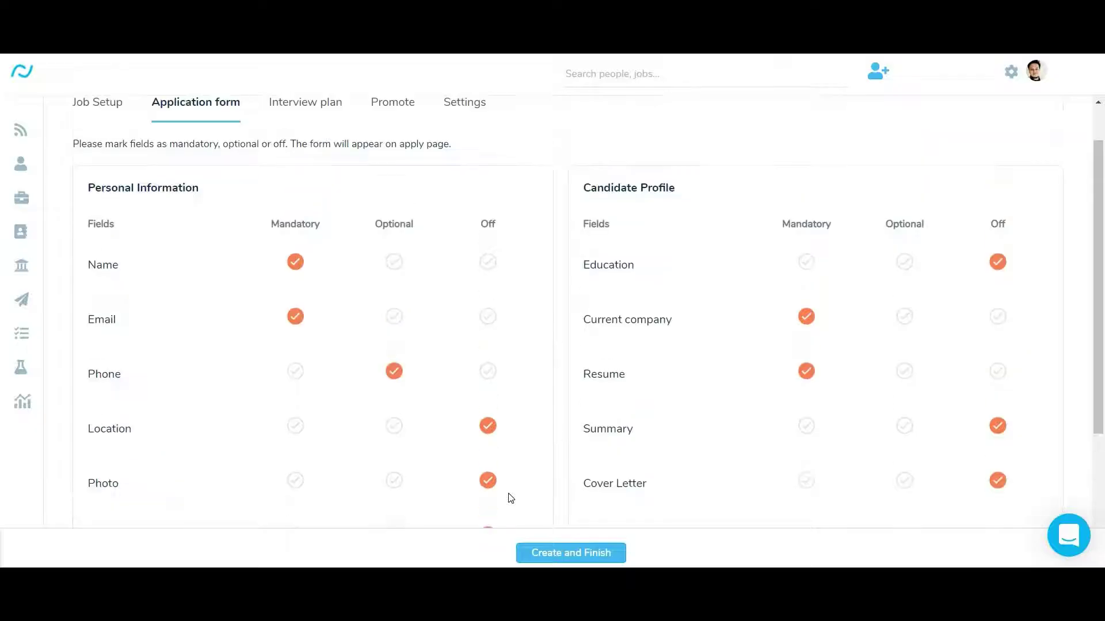
pyautogui.scroll(-3, 509, 498)
pyautogui.scroll(3, 509, 497)
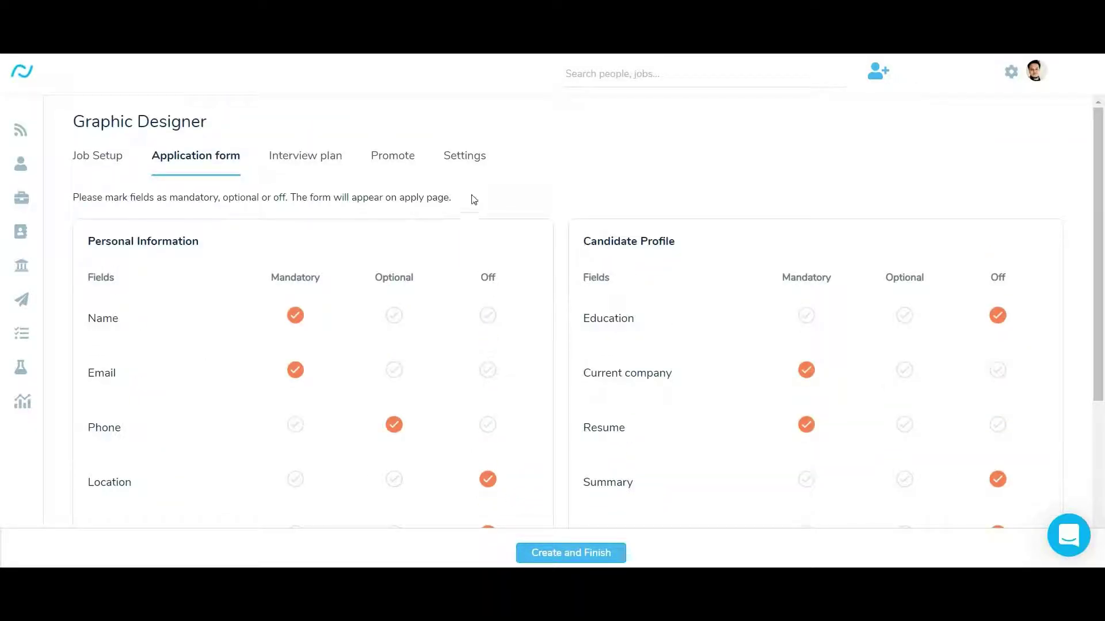
# Set the job status to External in Settings and save the job
pyautogui.click(471, 160)
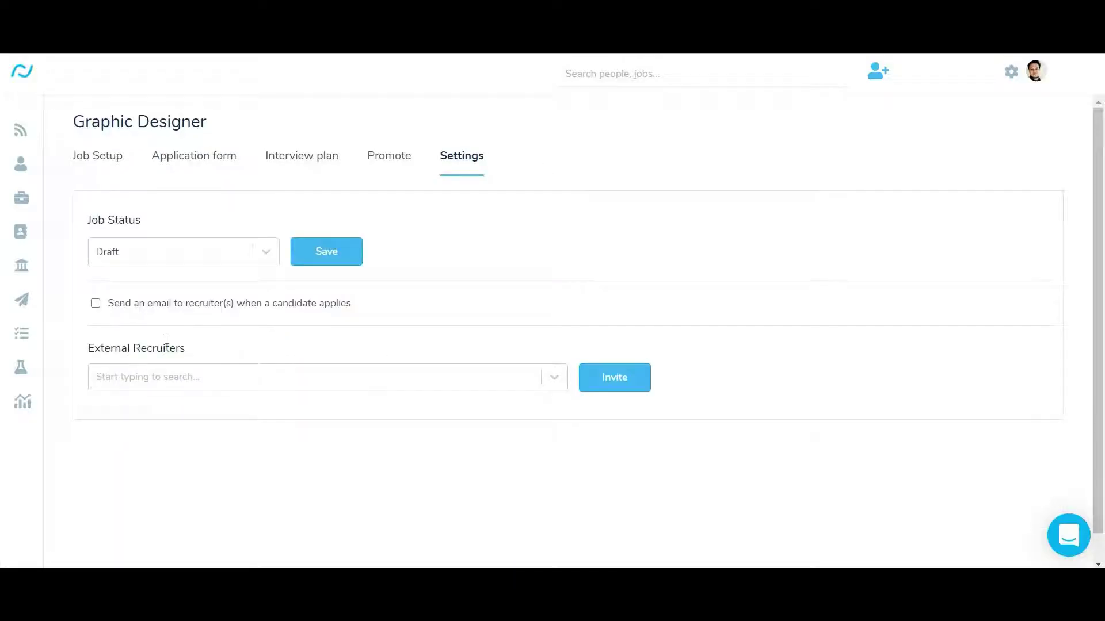
pyautogui.click(266, 256)
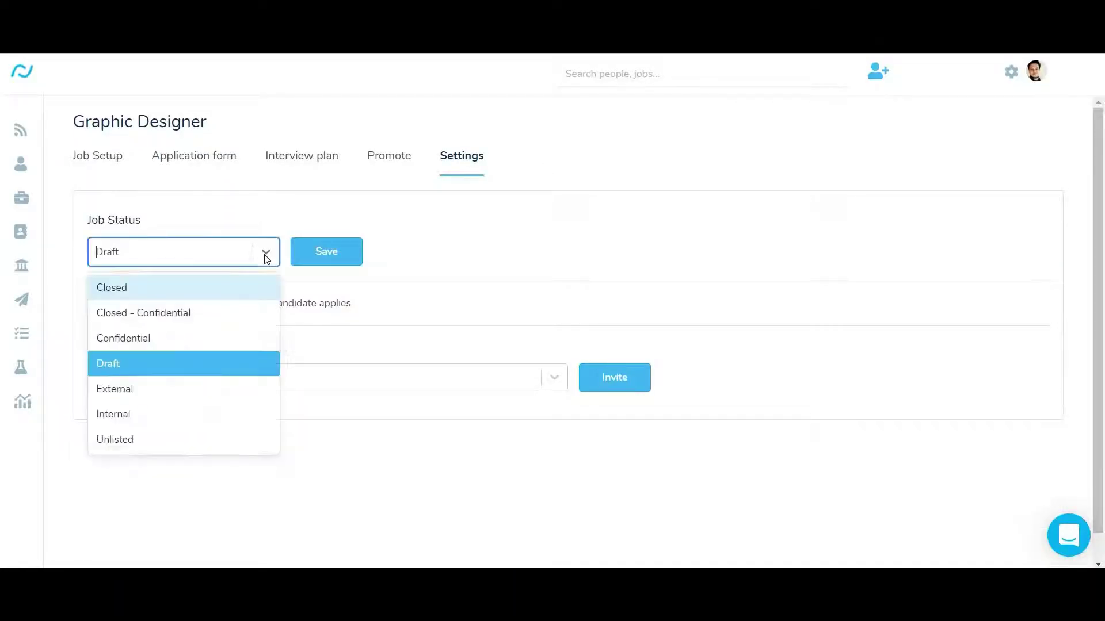
pyautogui.click(219, 388)
pyautogui.click(328, 256)
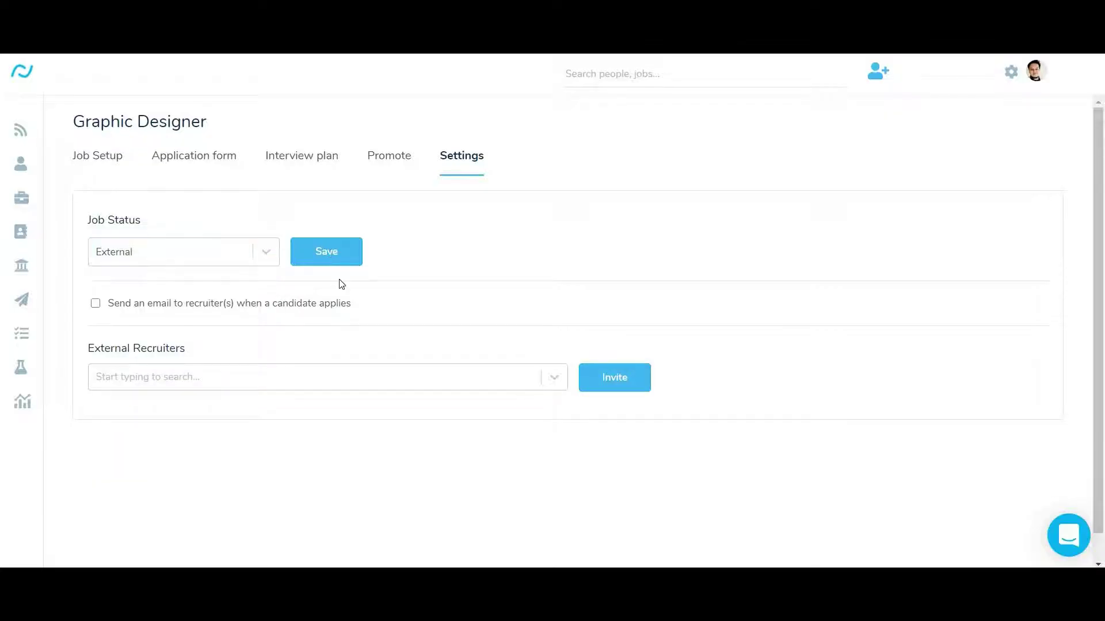
pyautogui.click(98, 162)
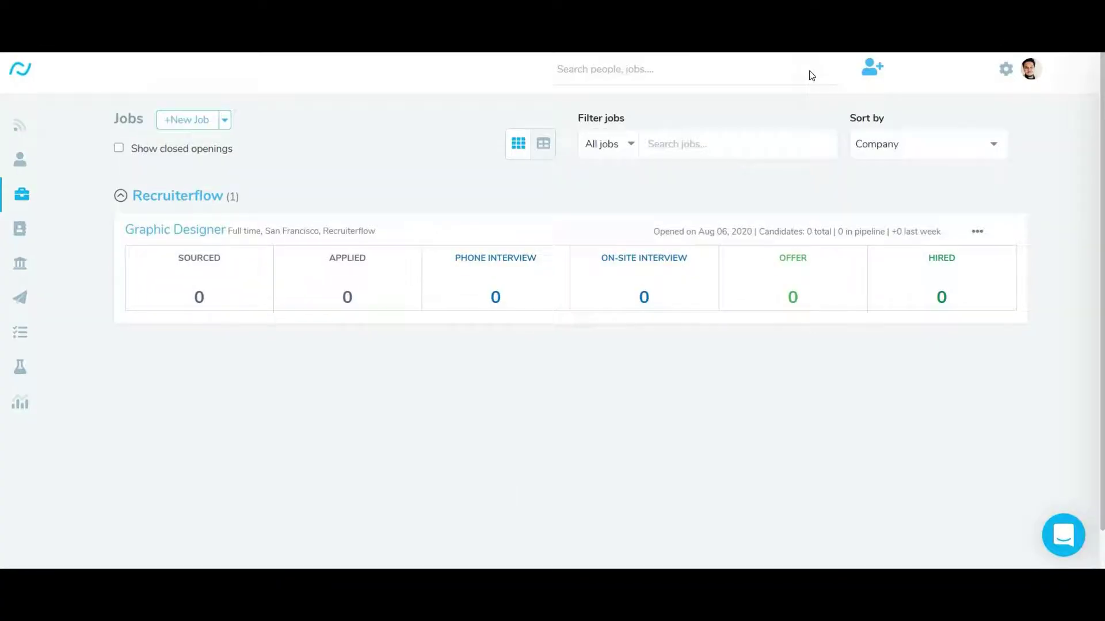
# Open the careers page settings and select the URL name and the #88F3FF button colour
pyautogui.click(1005, 69)
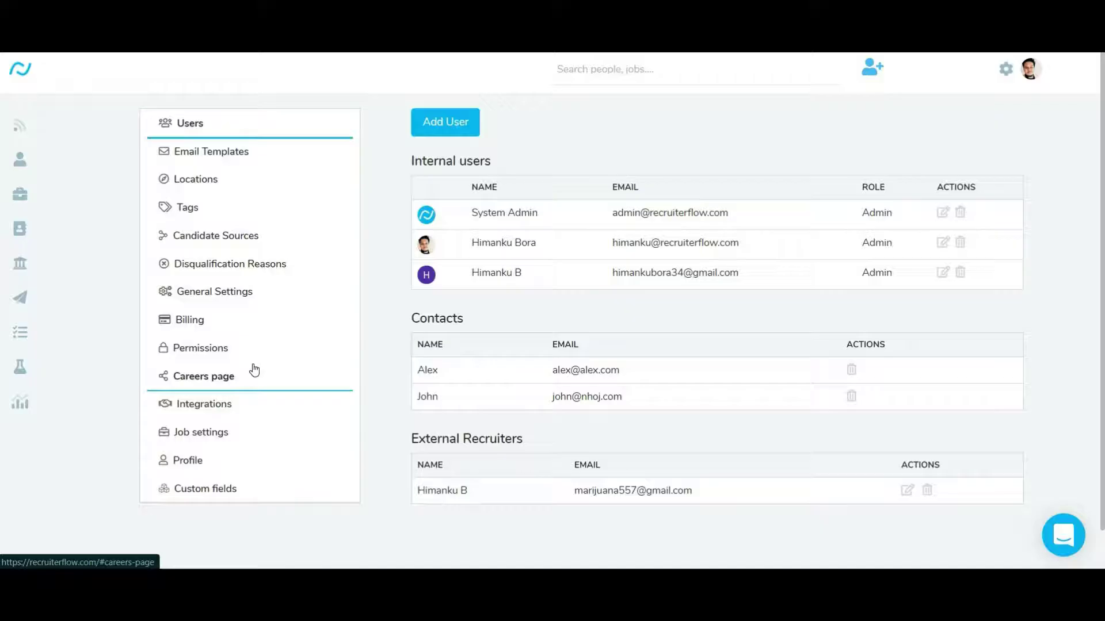
pyautogui.click(254, 370)
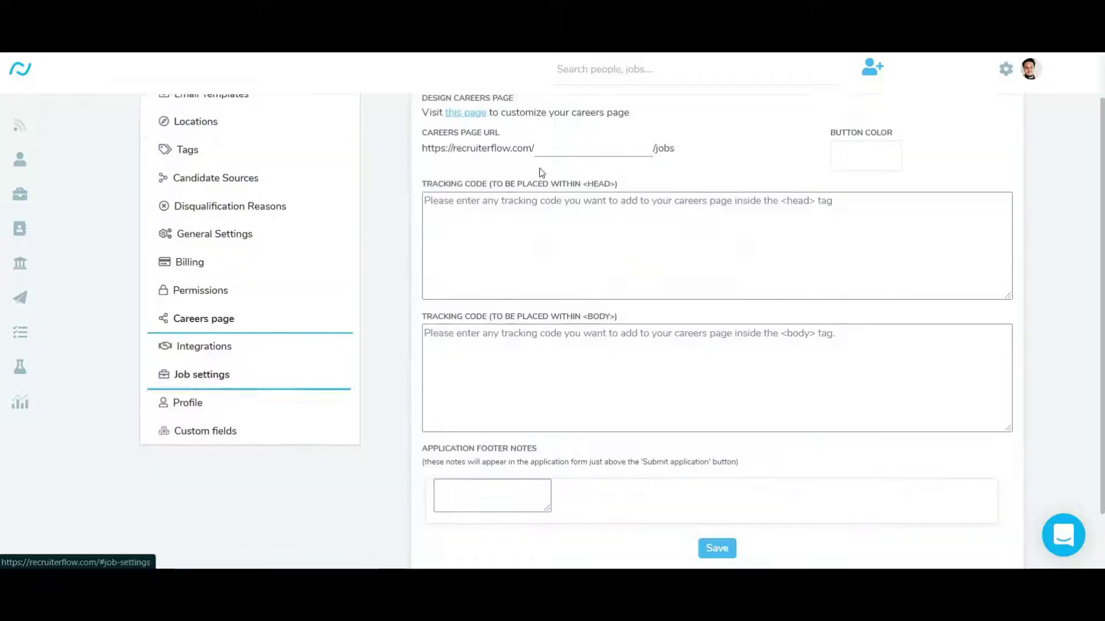
pyautogui.doubleClick(576, 150)
pyautogui.scroll(1, 594, 164)
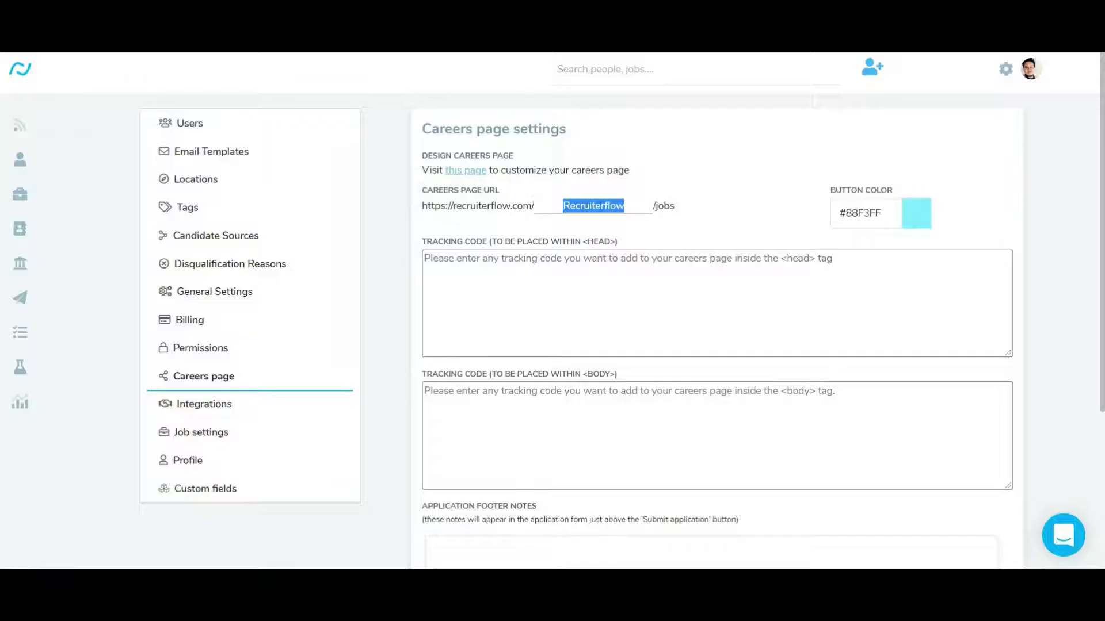
pyautogui.doubleClick(854, 217)
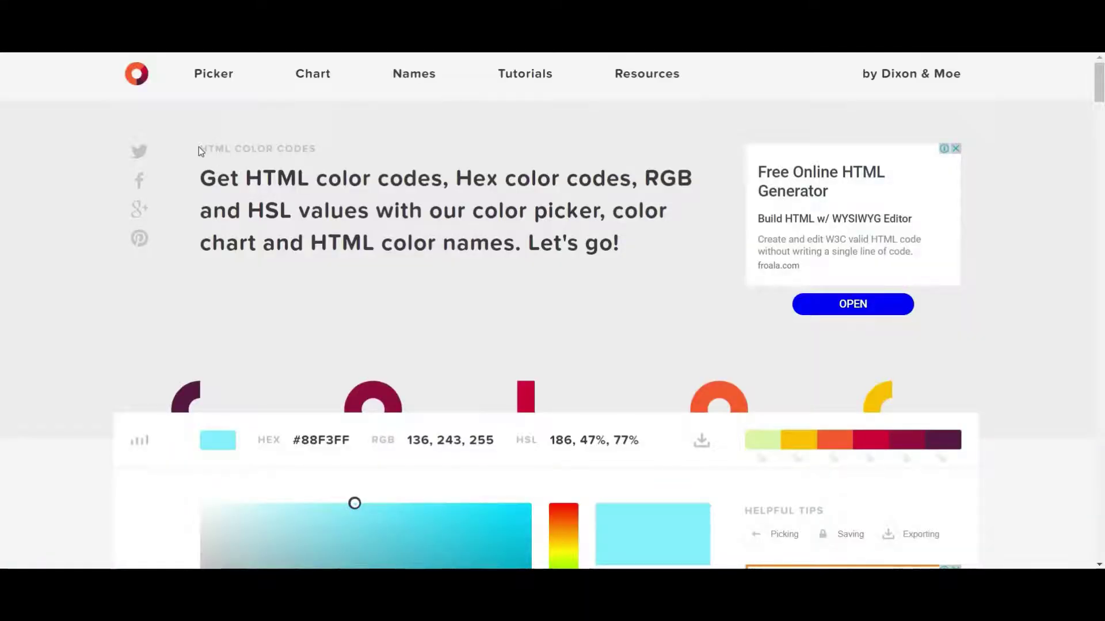
# Select the hex code #88F3FF on htmlcolorcodes.com for copying
pyautogui.moveTo(199, 151); pyautogui.dragTo(326, 153)
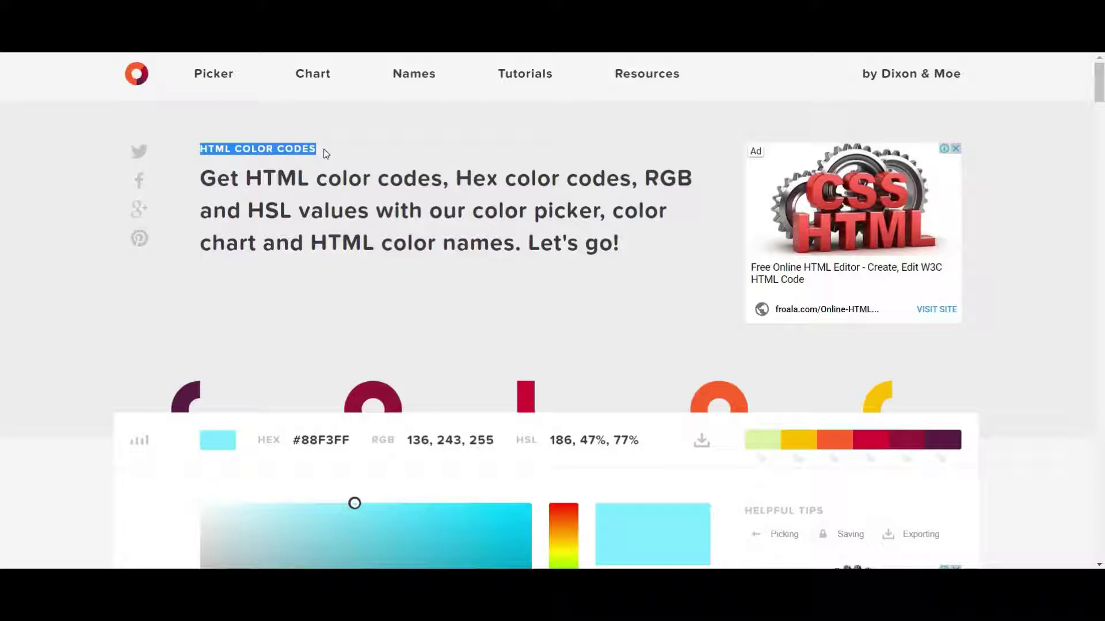
pyautogui.click(326, 152)
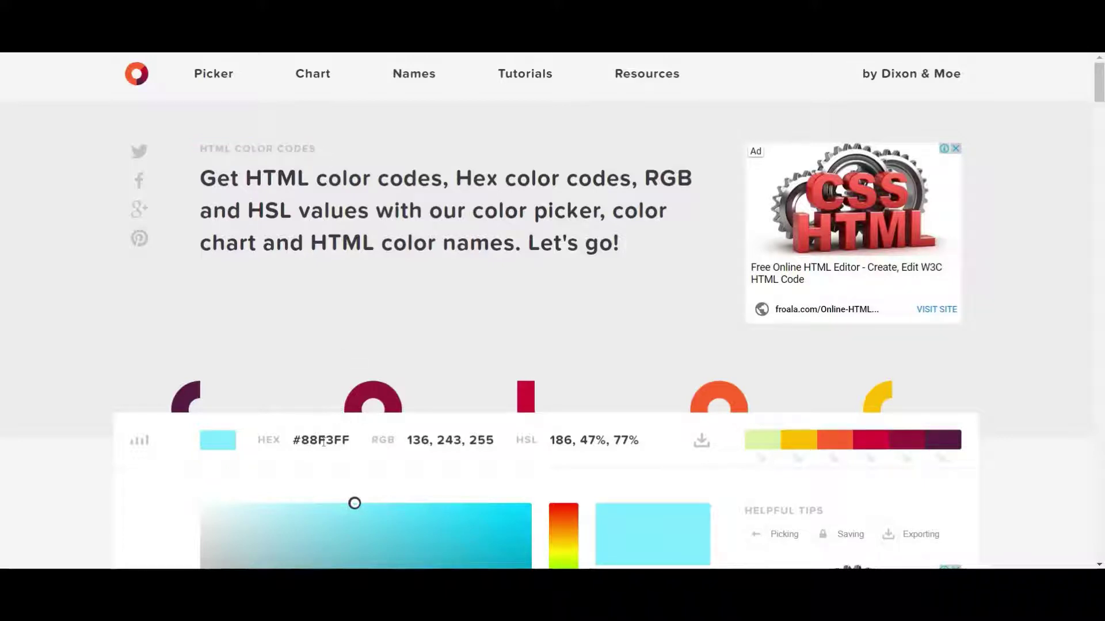
pyautogui.moveTo(294, 442); pyautogui.dragTo(351, 441)
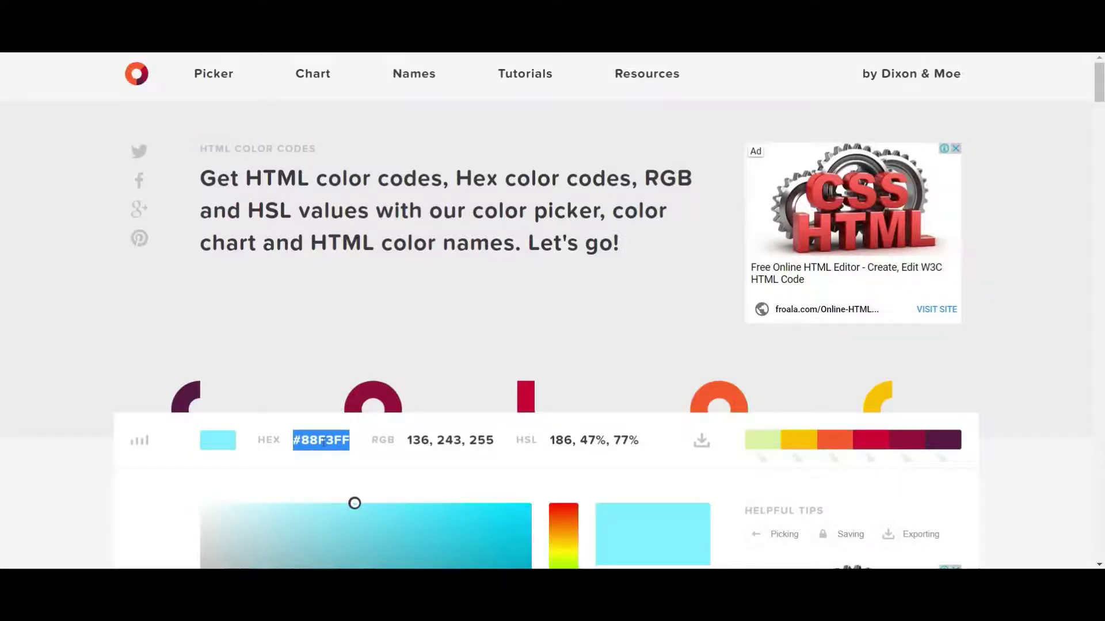
pyautogui.scroll(-2, 322, 442)
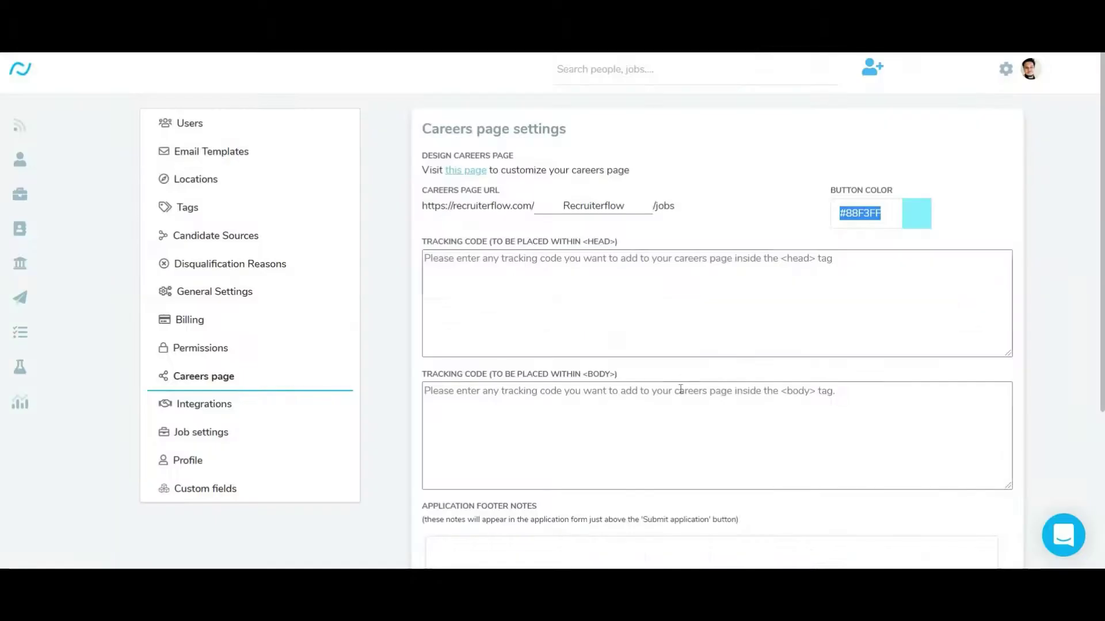
pyautogui.scroll(-3, 679, 388)
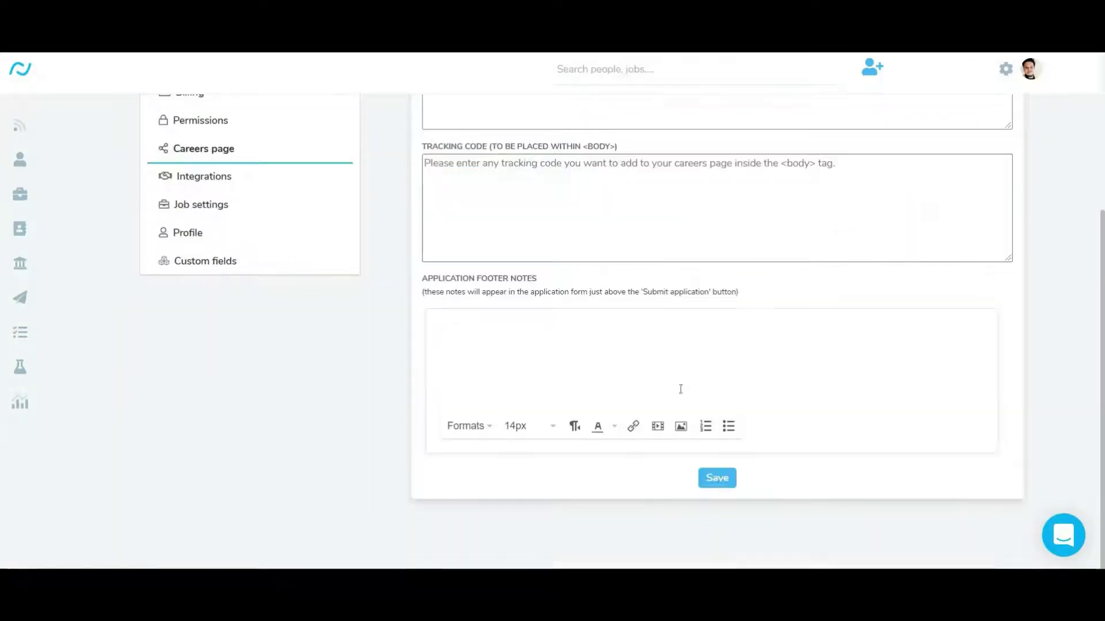
# Save and publish the careers page settings
pyautogui.click(716, 480)
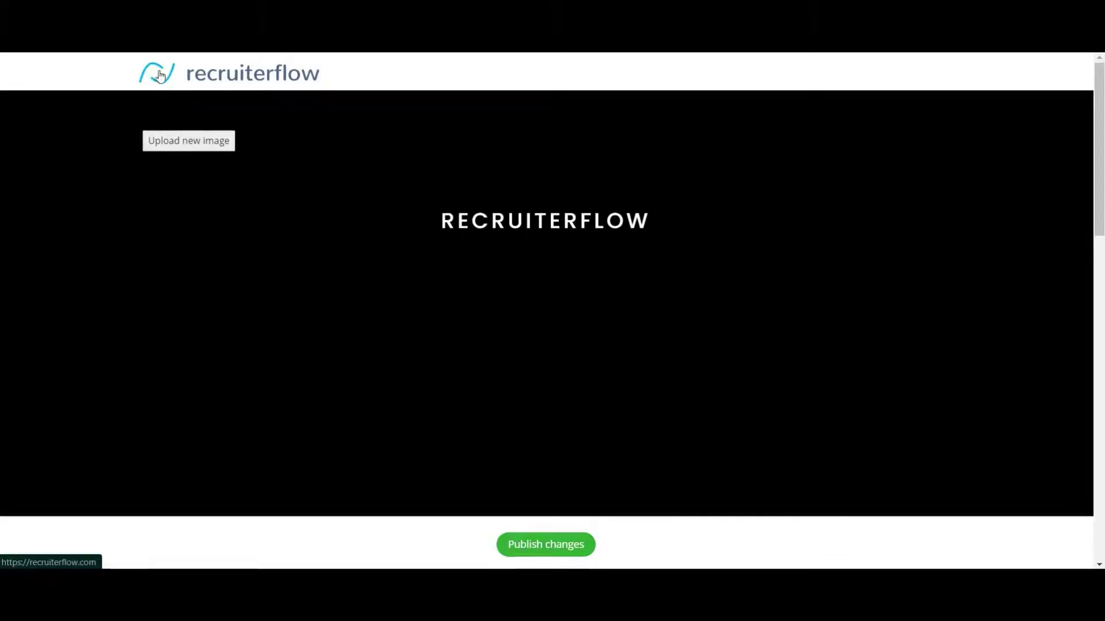
# Replace the banner with the hiring-js-dev image from Downloads
pyautogui.click(231, 146)
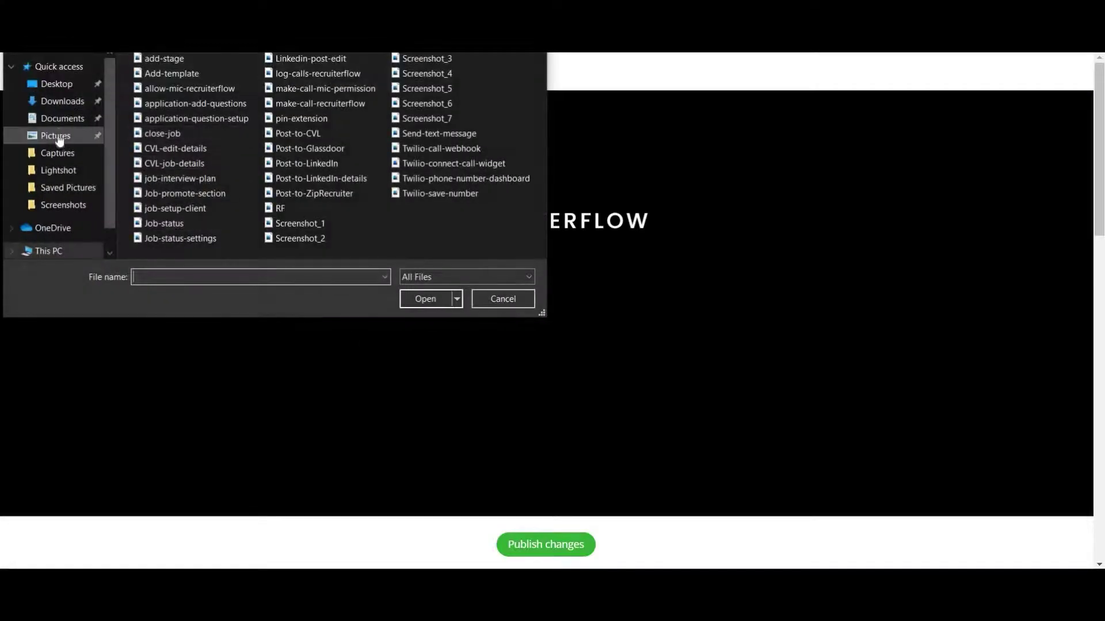
pyautogui.click(60, 104)
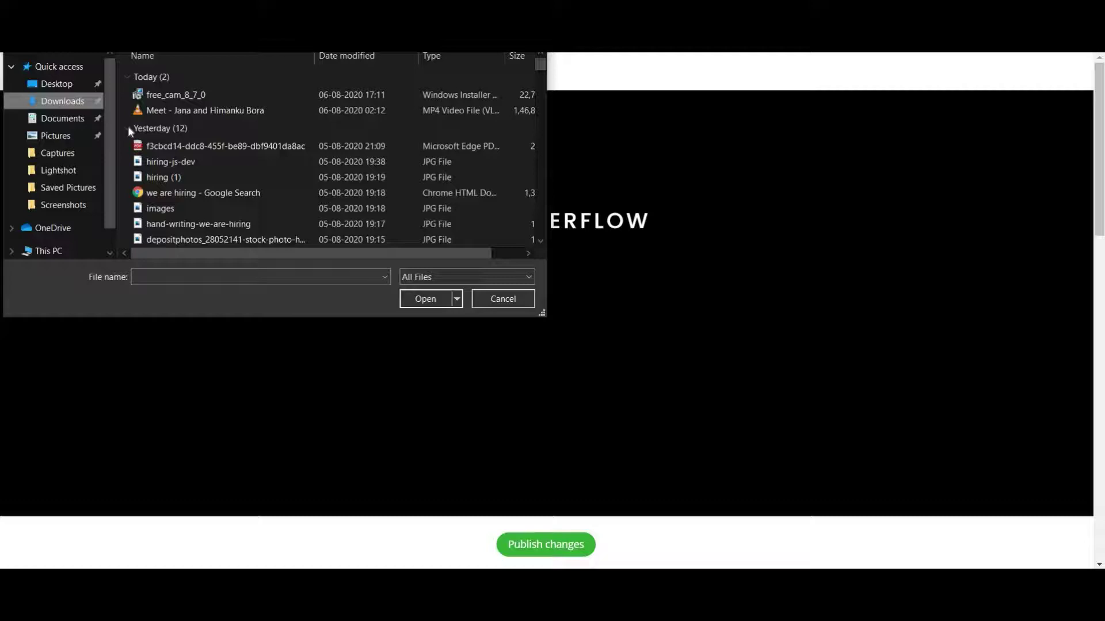
pyautogui.click(172, 163)
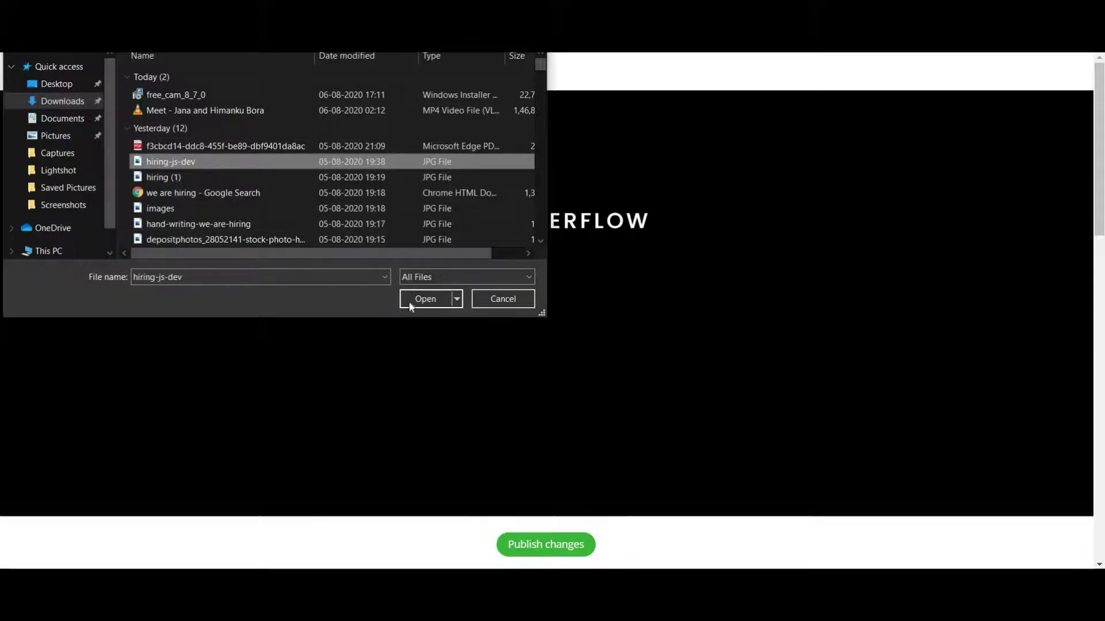
pyautogui.click(415, 299)
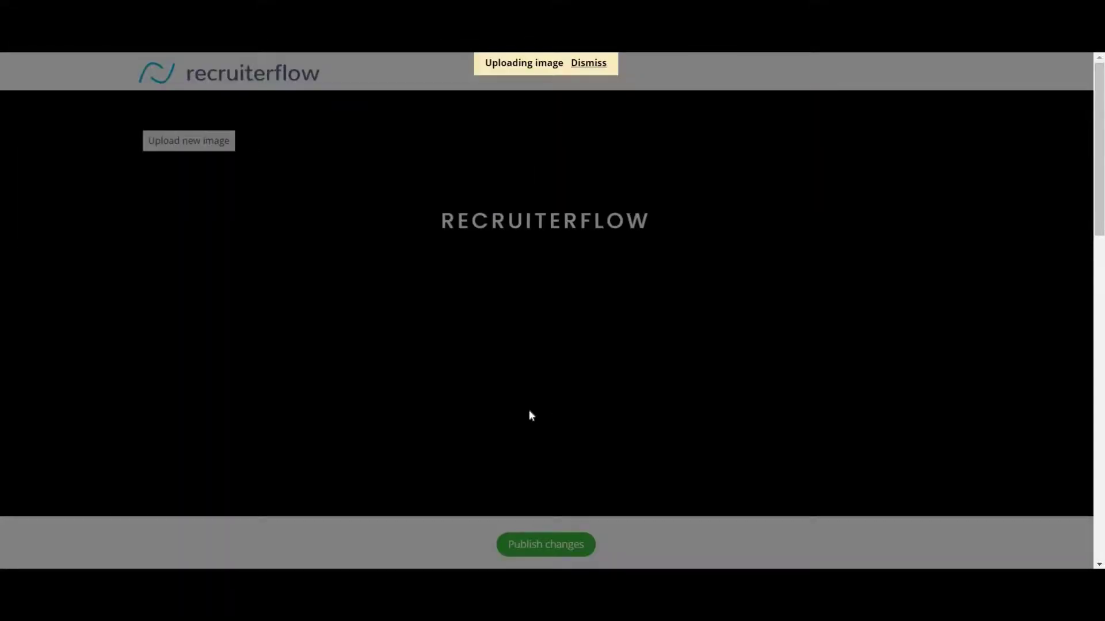
pyautogui.scroll(-4, 530, 415)
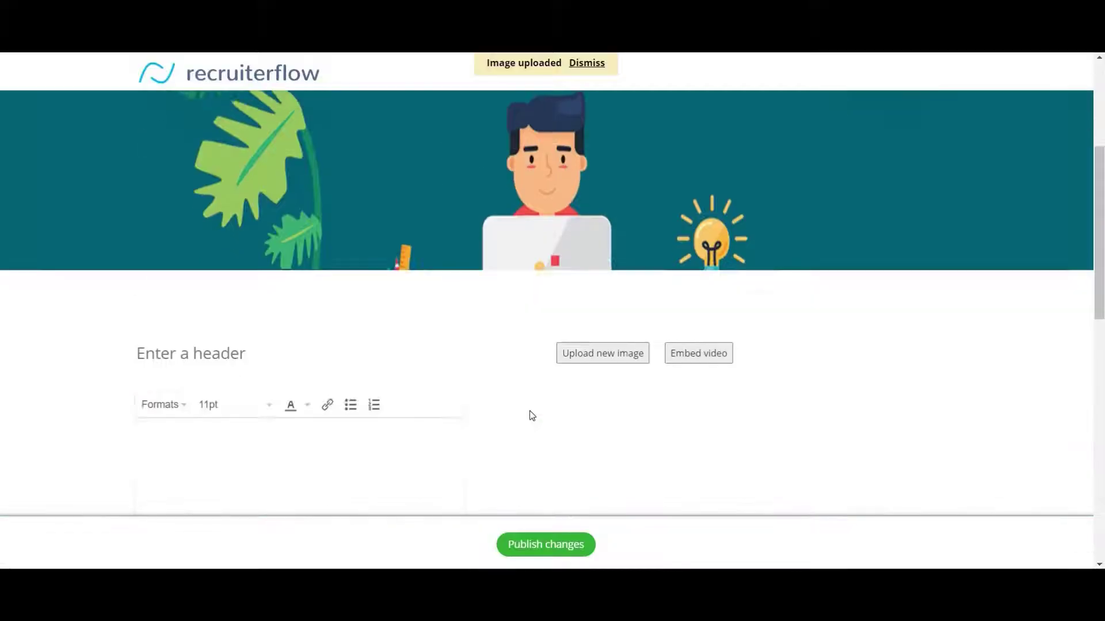
pyautogui.scroll(-2, 609, 364)
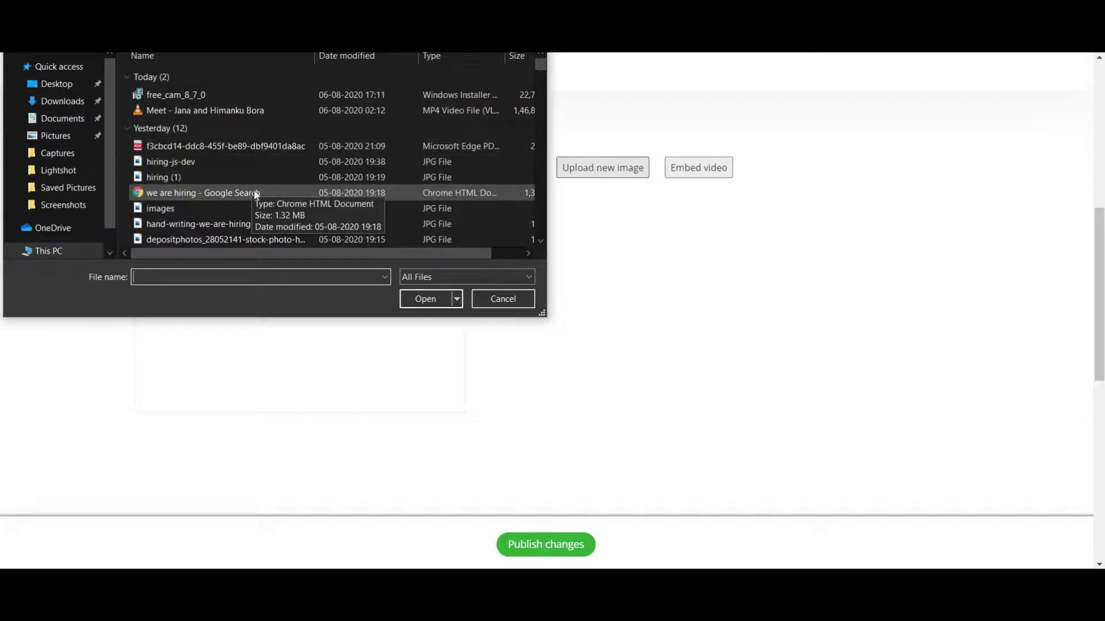
pyautogui.scroll(-1, 254, 190)
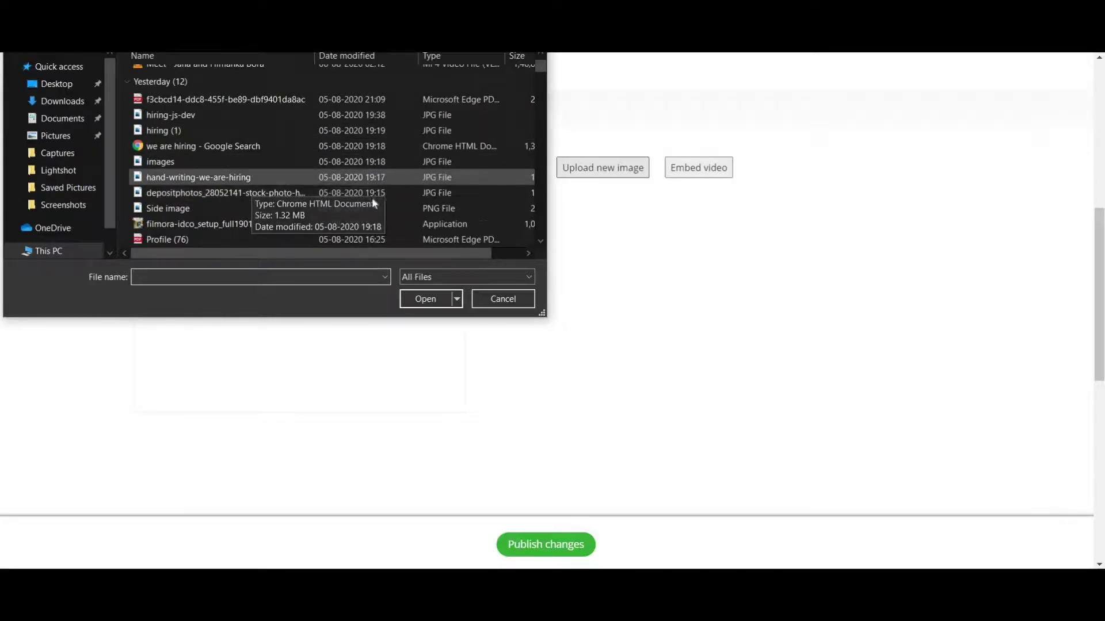
# Upload the Side image file as the side section's picture
pyautogui.click(187, 209)
pyautogui.click(425, 299)
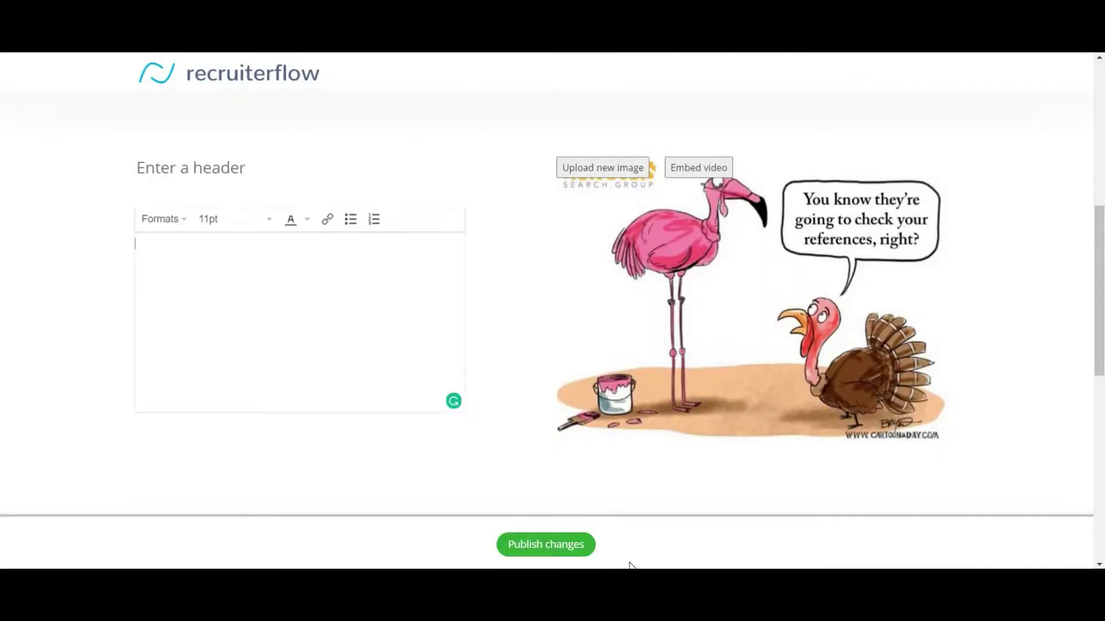
# Paste the Modern Applicant Tracking Software title from the note into the header field
pyautogui.hotkey('alt', 'Tab')
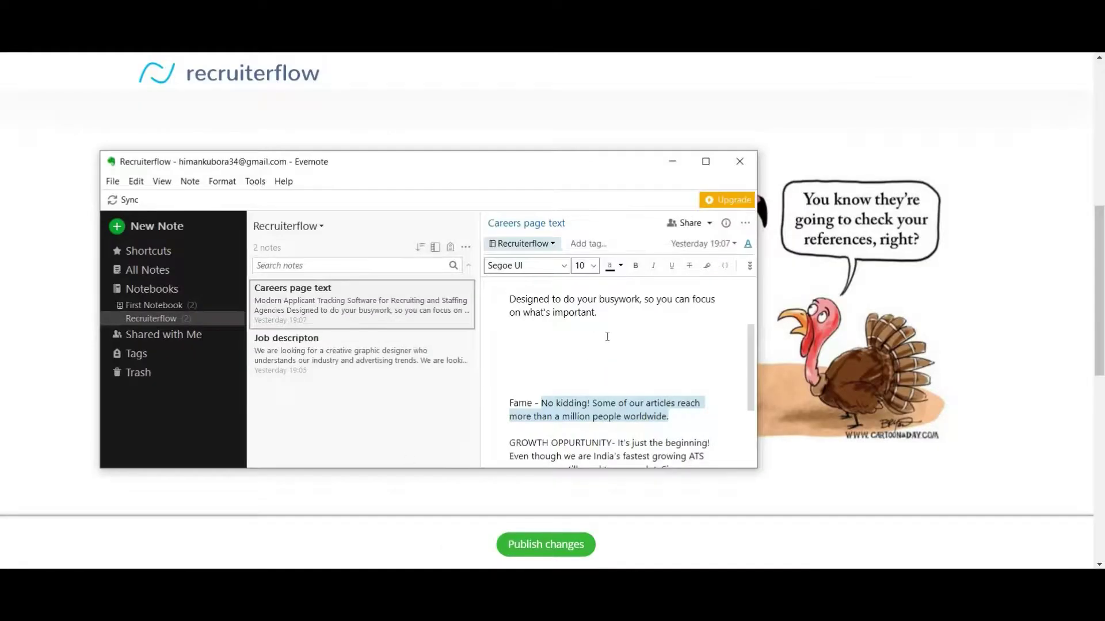
pyautogui.scroll(3, 607, 337)
pyautogui.moveTo(521, 304); pyautogui.dragTo(667, 346)
pyautogui.hotkey('ctrl', 'c')
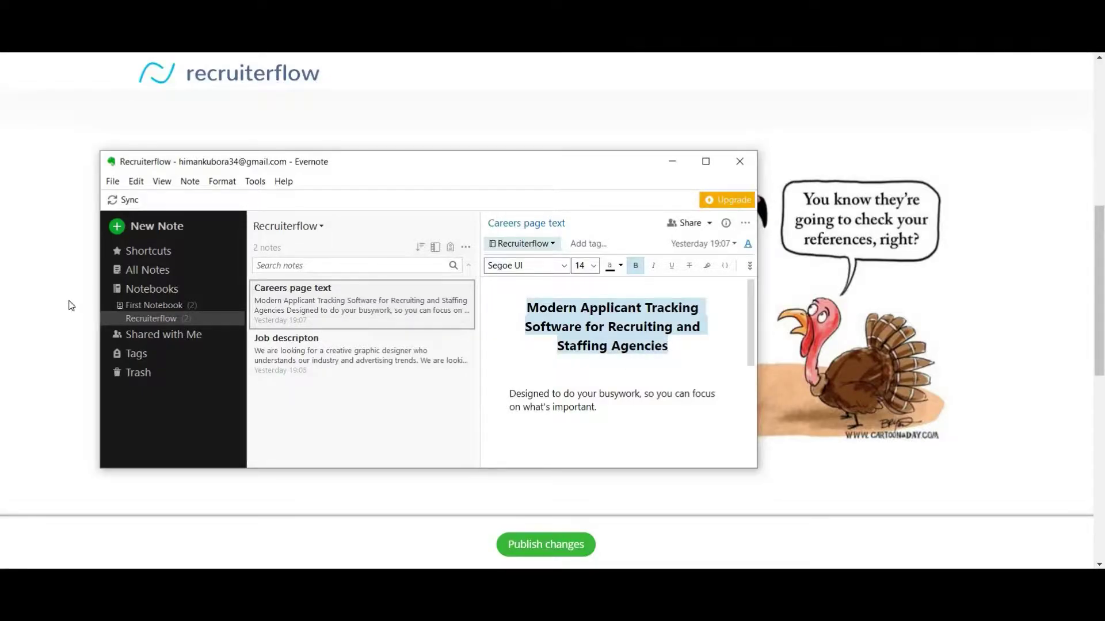
pyautogui.hotkey('alt', 'Tab')
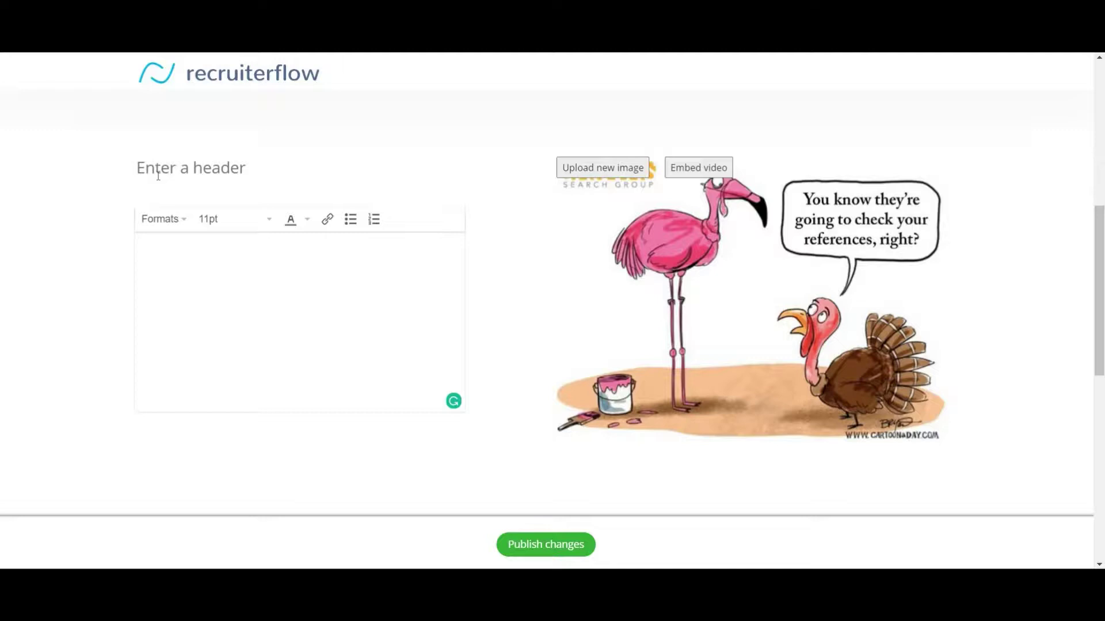
pyautogui.click(158, 176)
pyautogui.hotkey('ctrl', 'v')
# Paste the busywork sentence from the note into the side section's body text
pyautogui.click(274, 305)
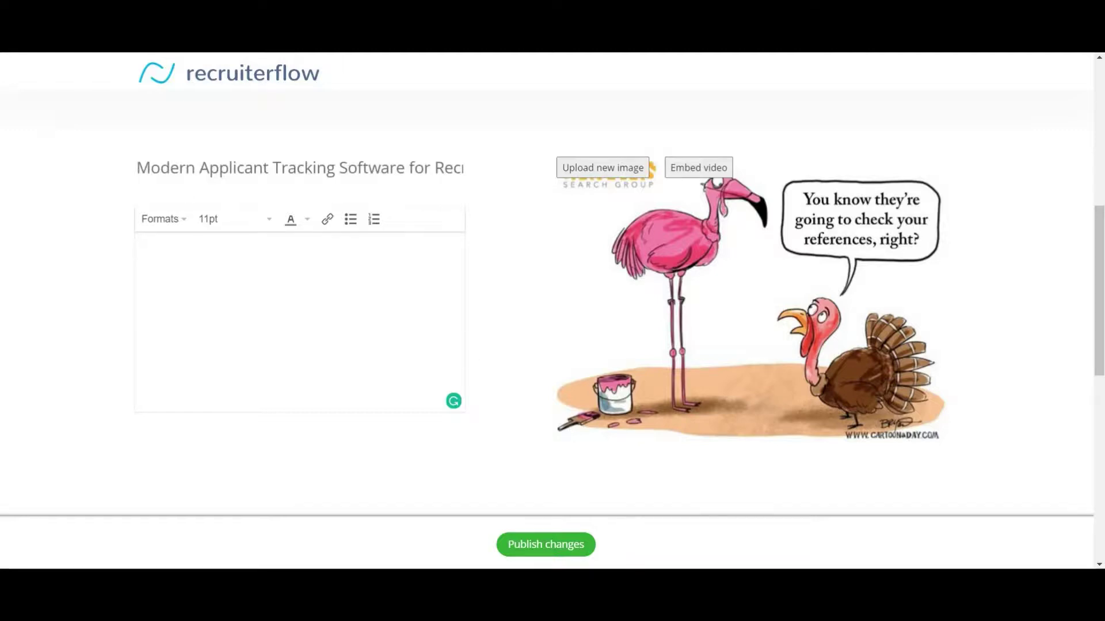
pyautogui.hotkey('alt', 'Tab')
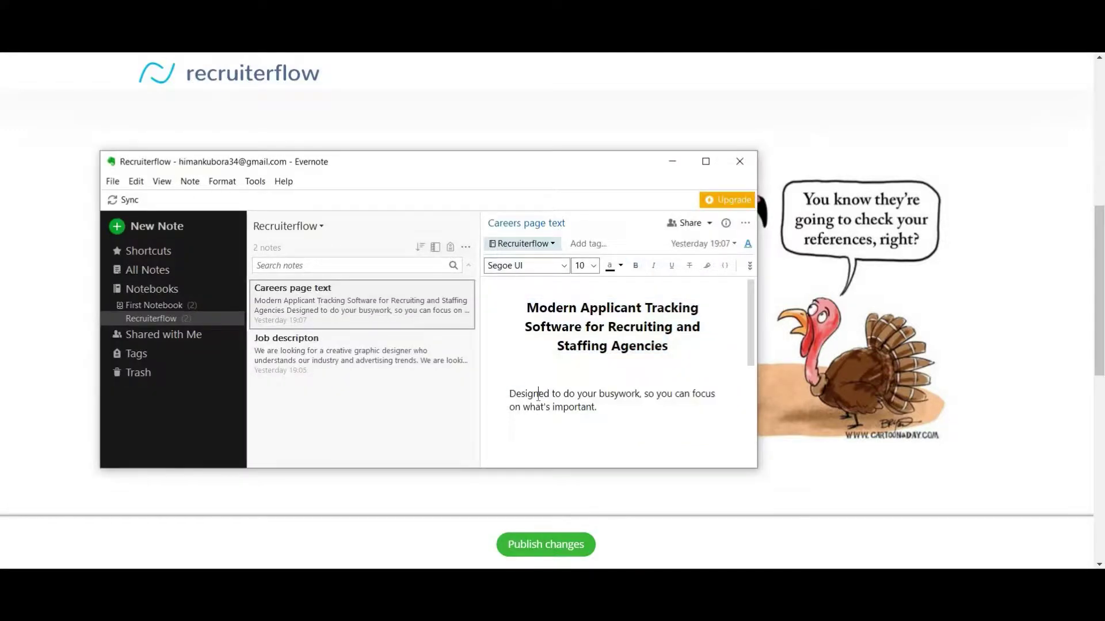
pyautogui.tripleClick(537, 397)
pyautogui.hotkey('ctrl', 'c')
pyautogui.click(59, 379)
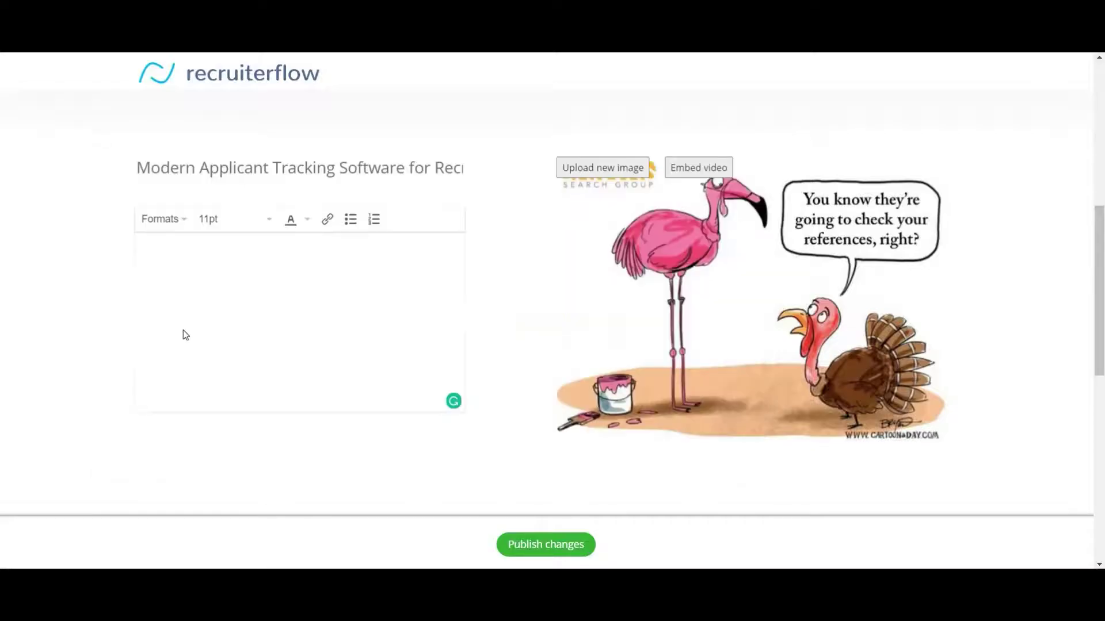
pyautogui.hotkey('ctrl', 'v')
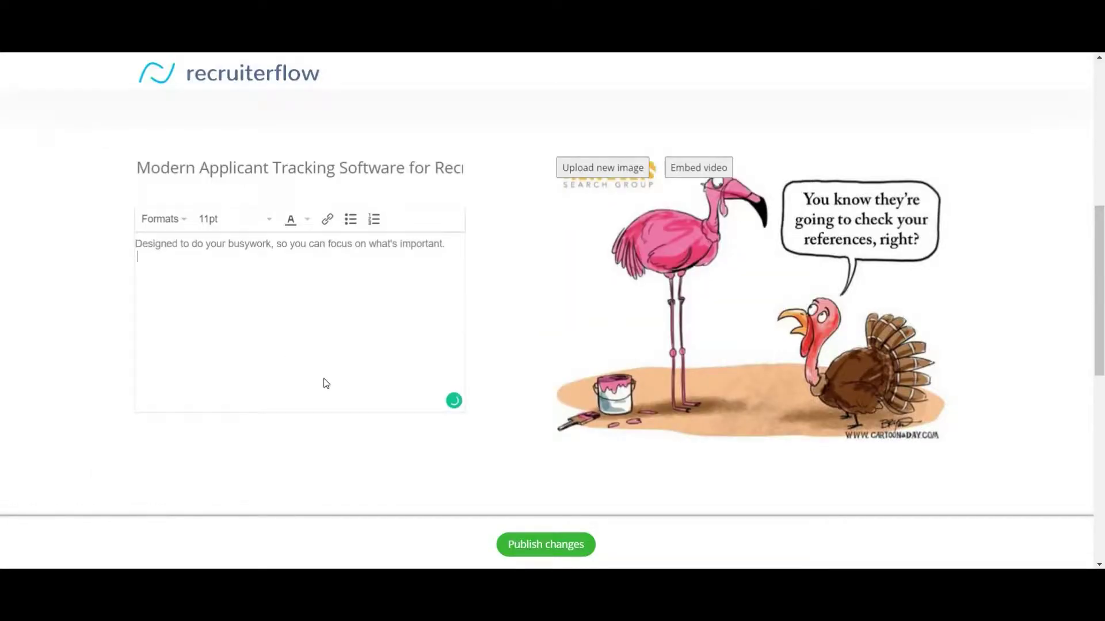
pyautogui.scroll(-3, 325, 382)
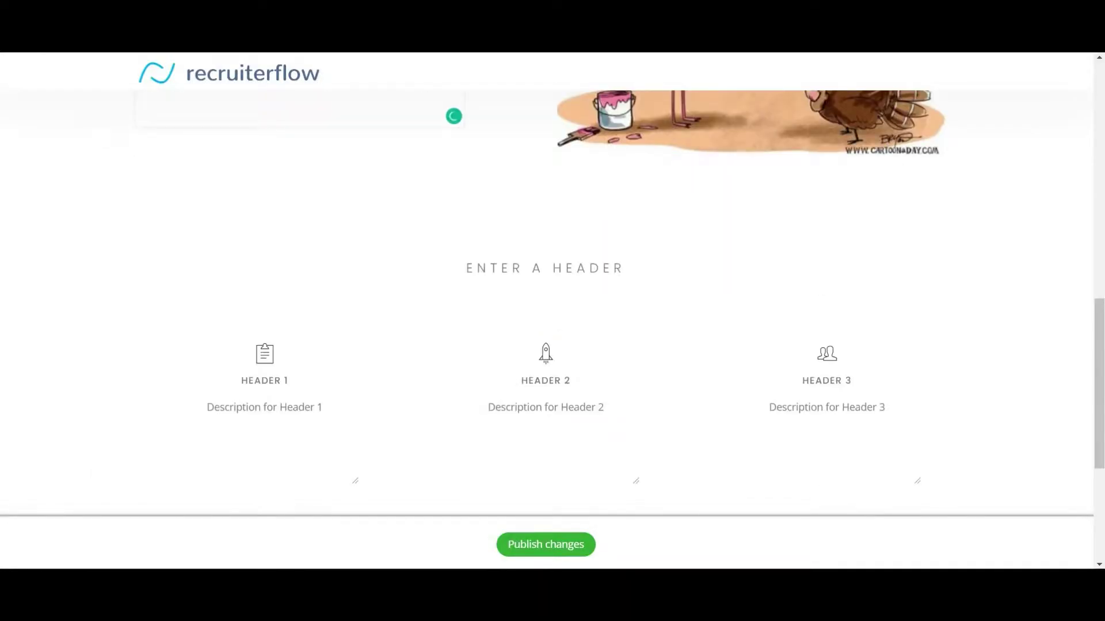
# Fill the first section's description with the Fame paragraph, removing the "Fame -" prefix
pyautogui.hotkey('alt', 'Tab')
pyautogui.scroll(-5, 525, 404)
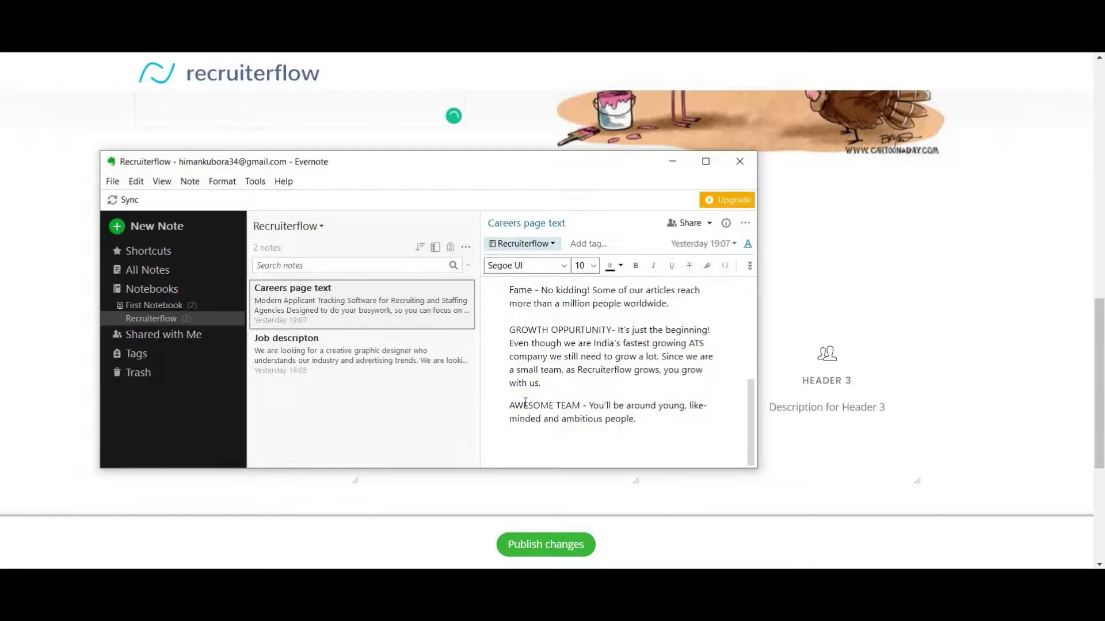
pyautogui.scroll(2, 533, 393)
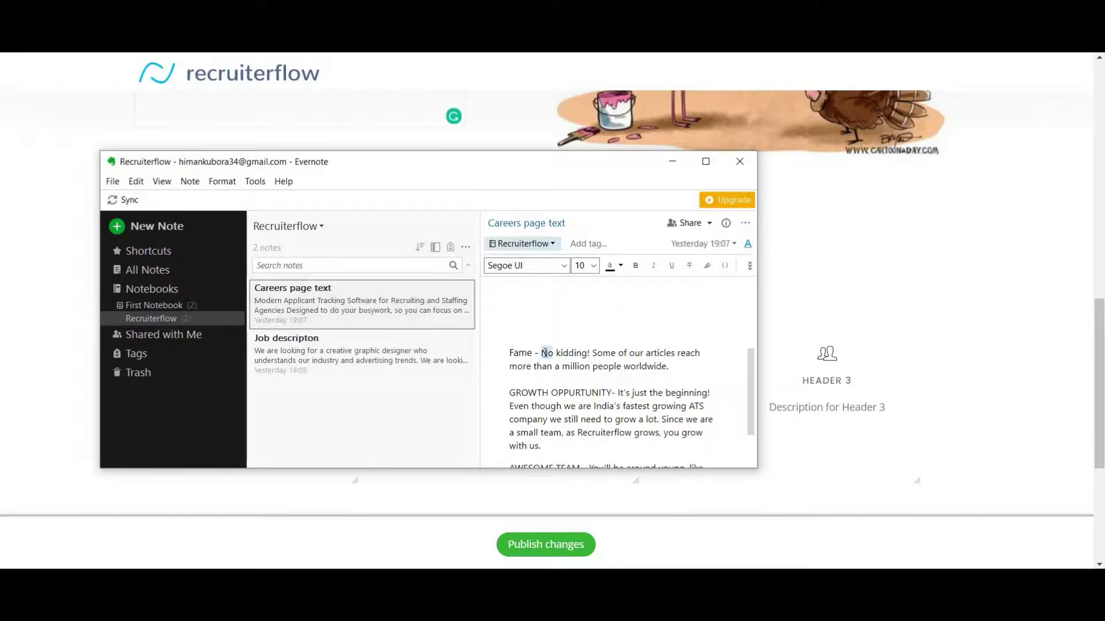
pyautogui.tripleClick(542, 354)
pyautogui.hotkey('ctrl', 'c')
pyautogui.click(76, 344)
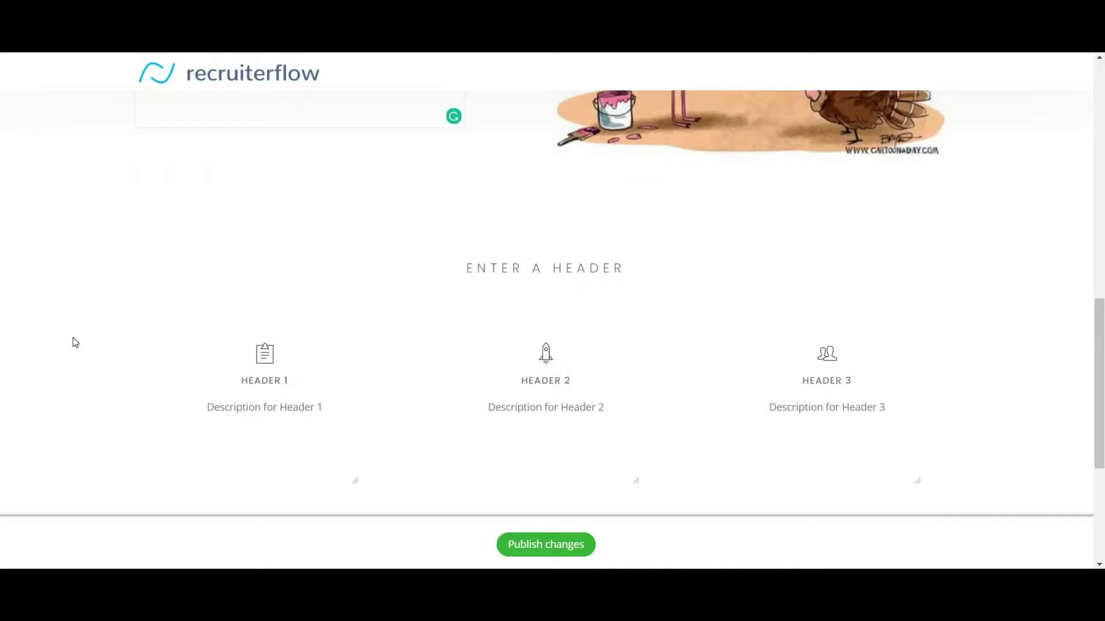
pyautogui.click(214, 413)
pyautogui.hotkey('ctrl', 'v')
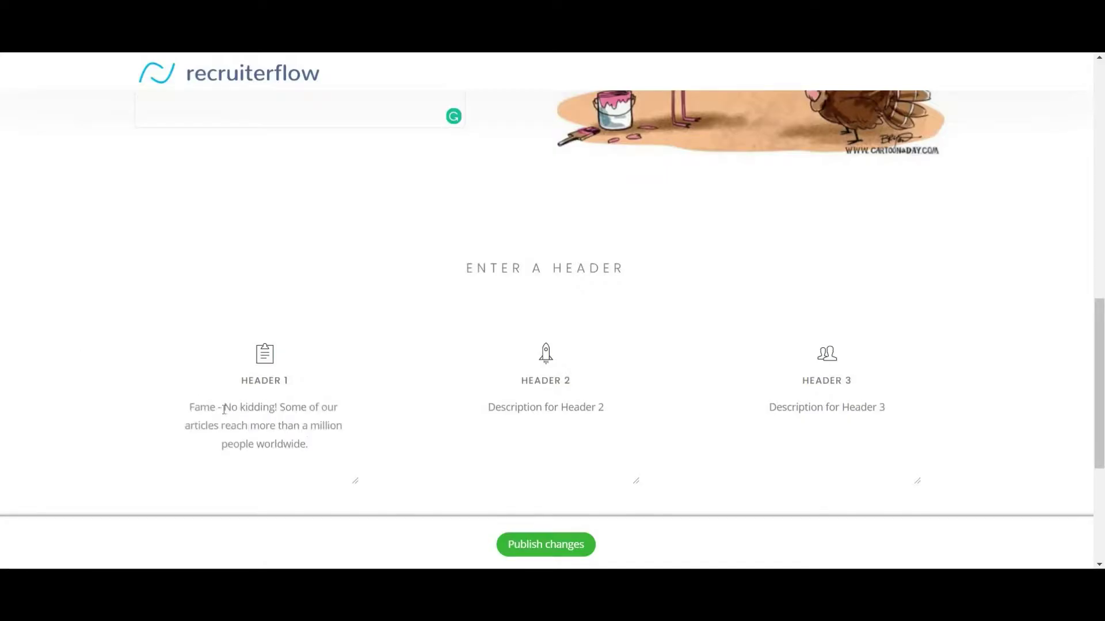
pyautogui.moveTo(224, 408); pyautogui.dragTo(111, 414)
pyautogui.press('BackSpace')
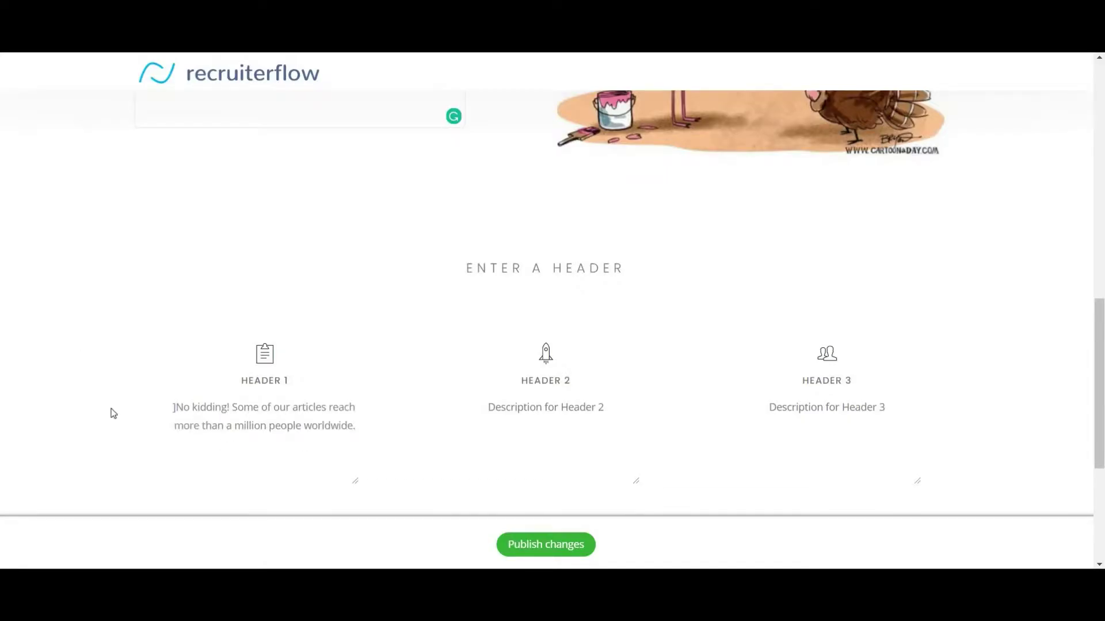
pyautogui.click(256, 381)
pyautogui.write('FA')
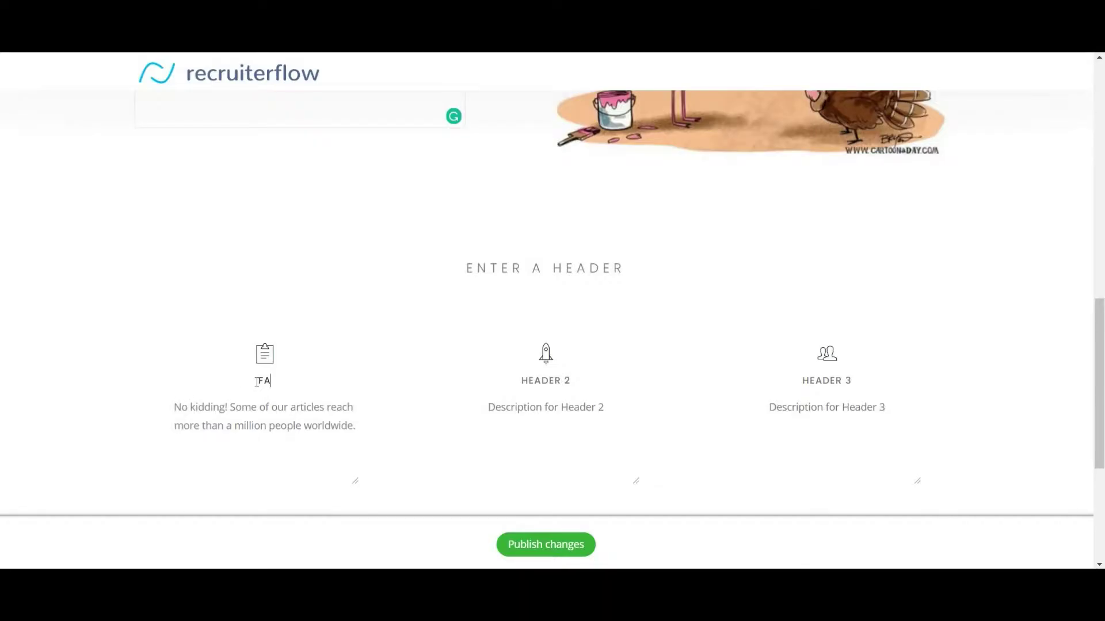
pyautogui.write('ME')
# Fill the second section with the growth paragraph and title it GROWTH OPPORTUNITY, spelling corrected
pyautogui.click(546, 418)
pyautogui.hotkey('alt', 'Tab')
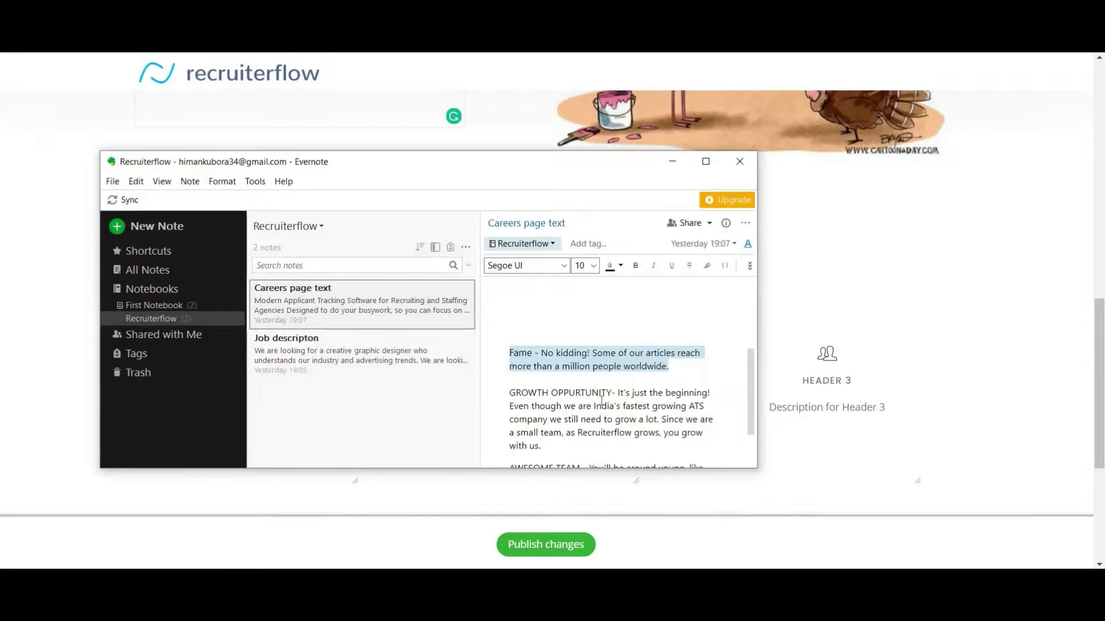
pyautogui.tripleClick(602, 399)
pyautogui.hotkey('ctrl', 'c')
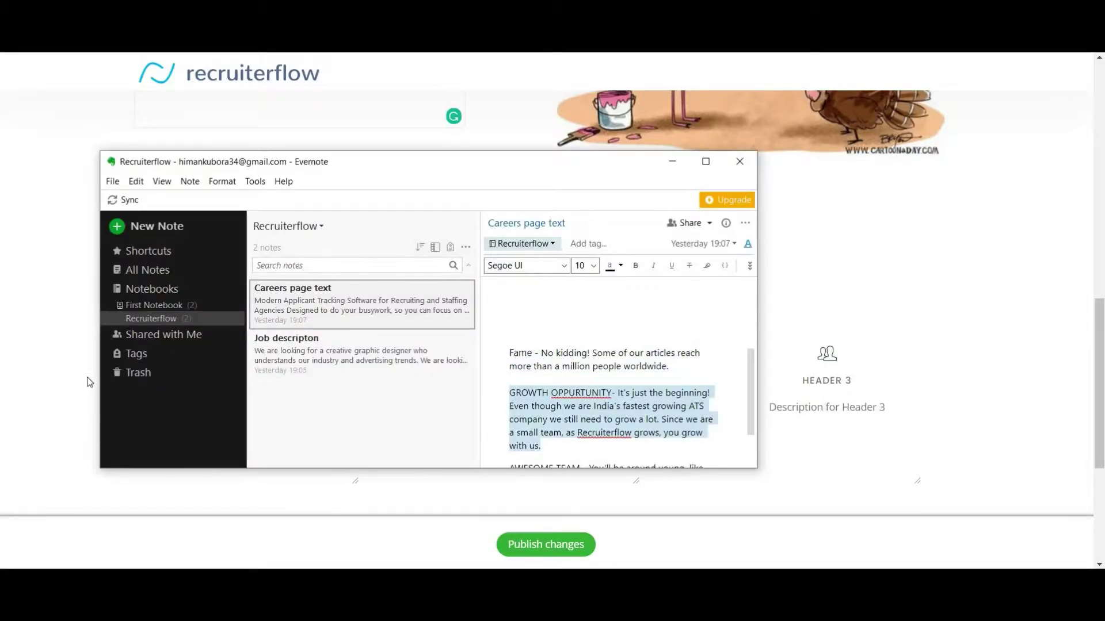
pyautogui.click(31, 374)
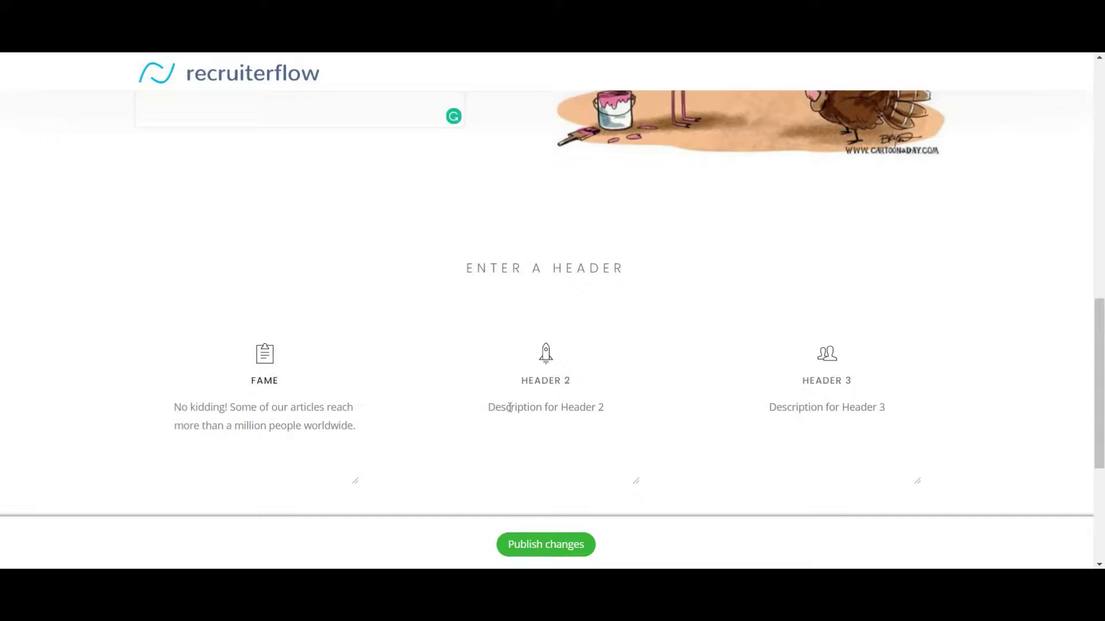
pyautogui.hotkey('ctrl', 'v')
pyautogui.scroll(2, 544, 408)
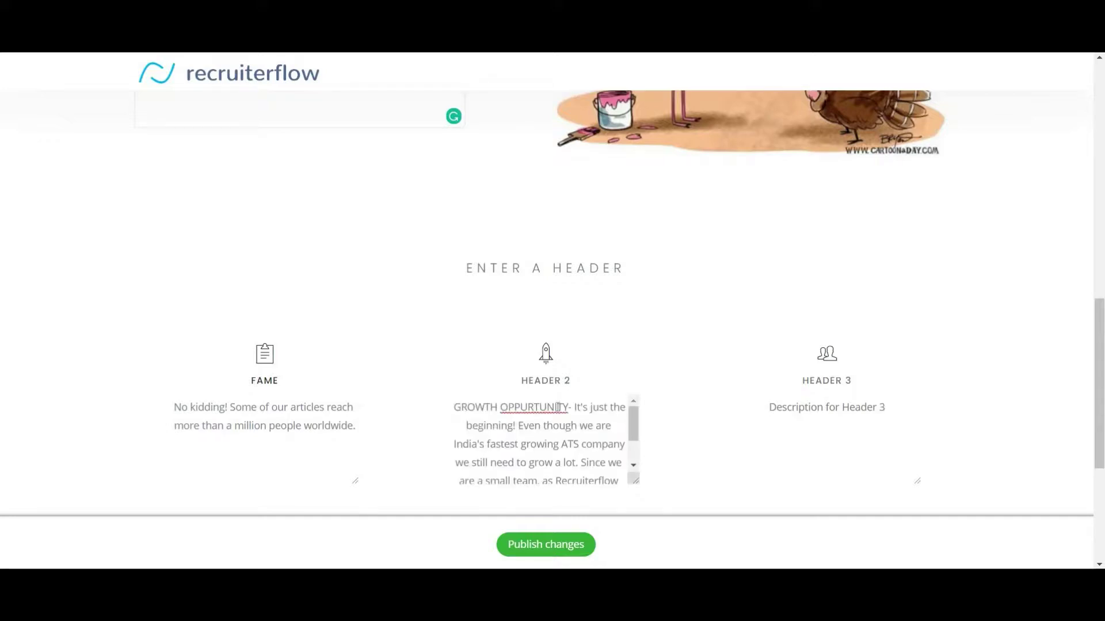
pyautogui.moveTo(574, 408); pyautogui.dragTo(459, 412)
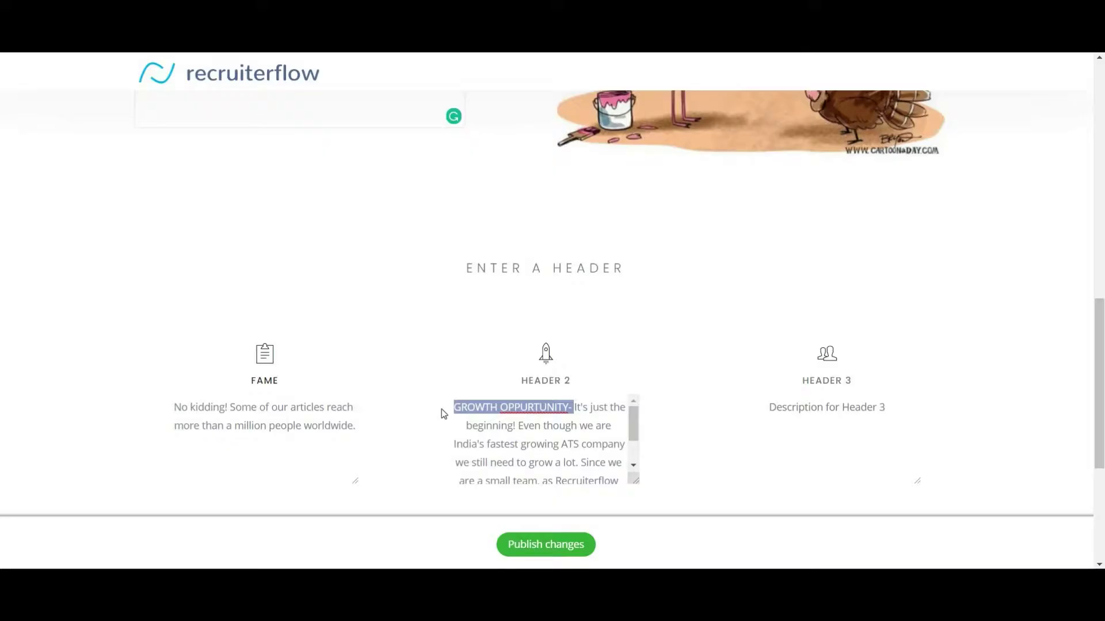
pyautogui.press('BackSpace')
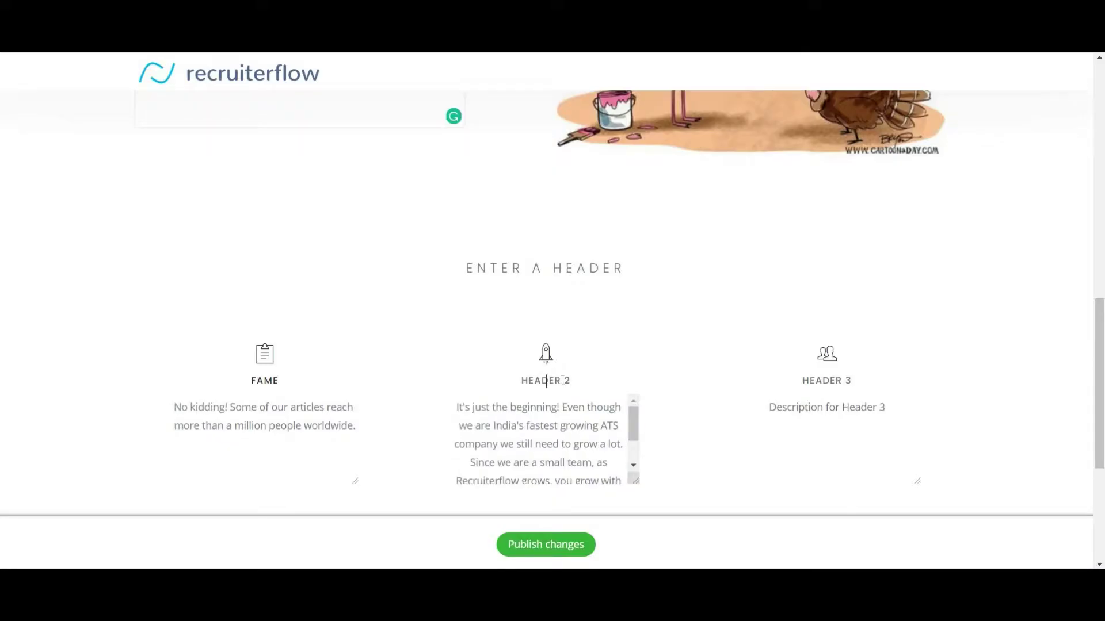
pyautogui.hotkey('ctrl', 'a')
pyautogui.write('GROWTH OPPURTUNITY-')
pyautogui.press('BackSpace')
pyautogui.press('BackSpace')
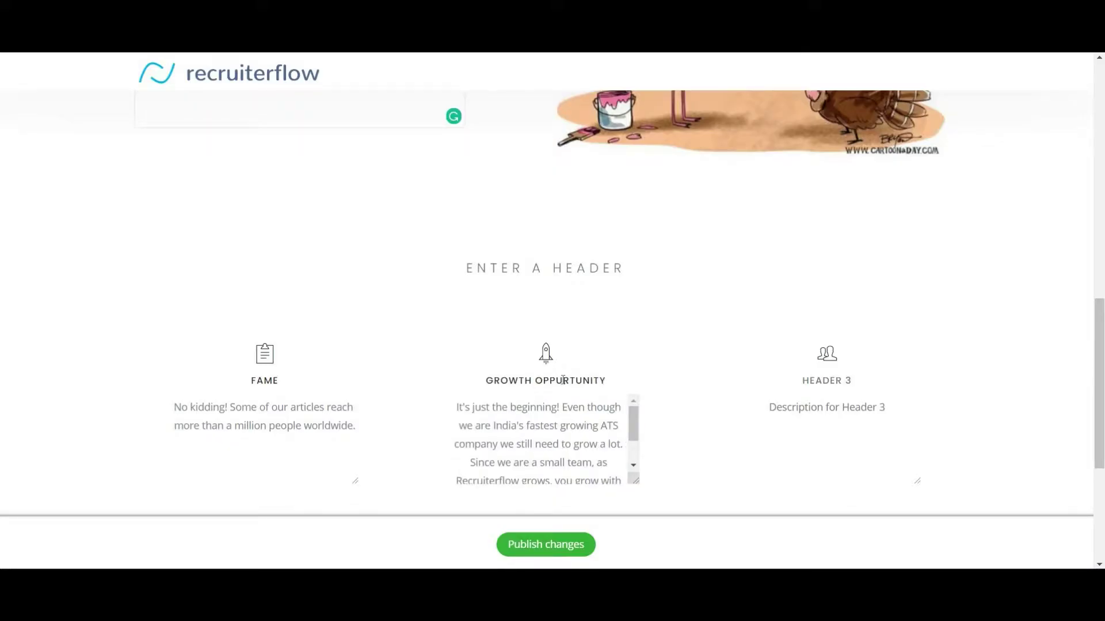
pyautogui.rightClick(590, 381)
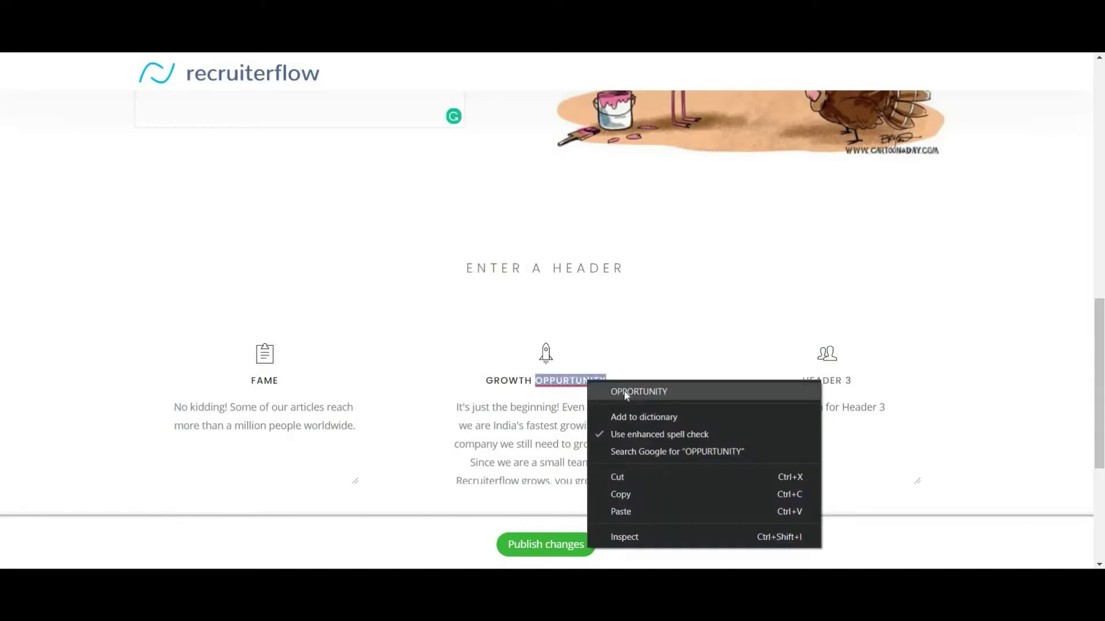
pyautogui.click(634, 390)
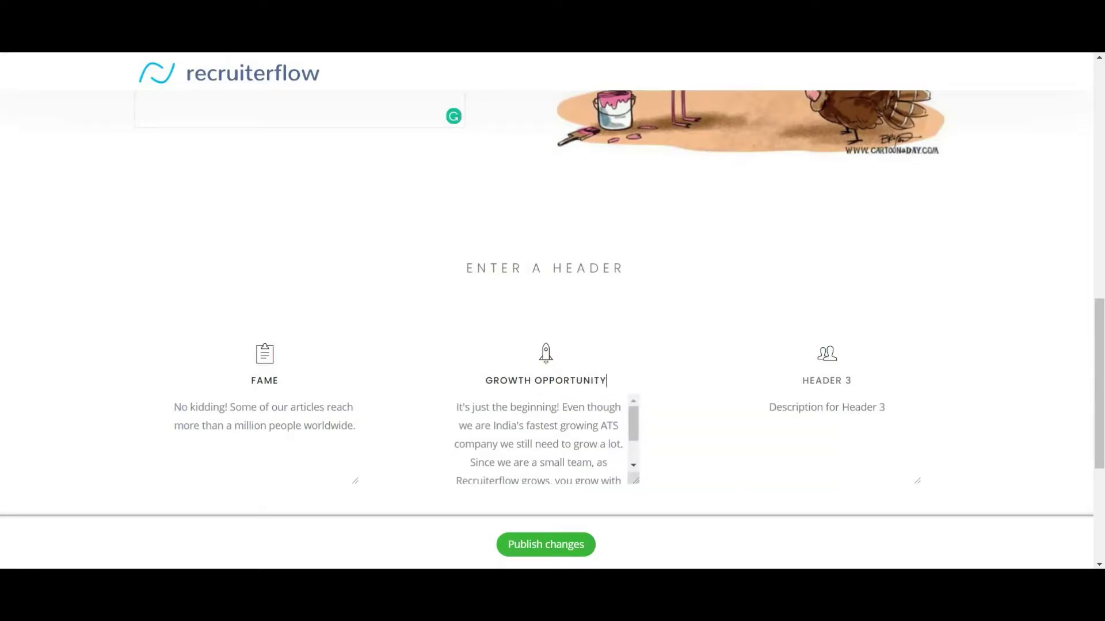
# Fill the third section with the team paragraph and title it AWESOME TEAM
pyautogui.hotkey('alt', 'Tab')
pyautogui.scroll(-1, 638, 398)
pyautogui.scroll(-1, 639, 398)
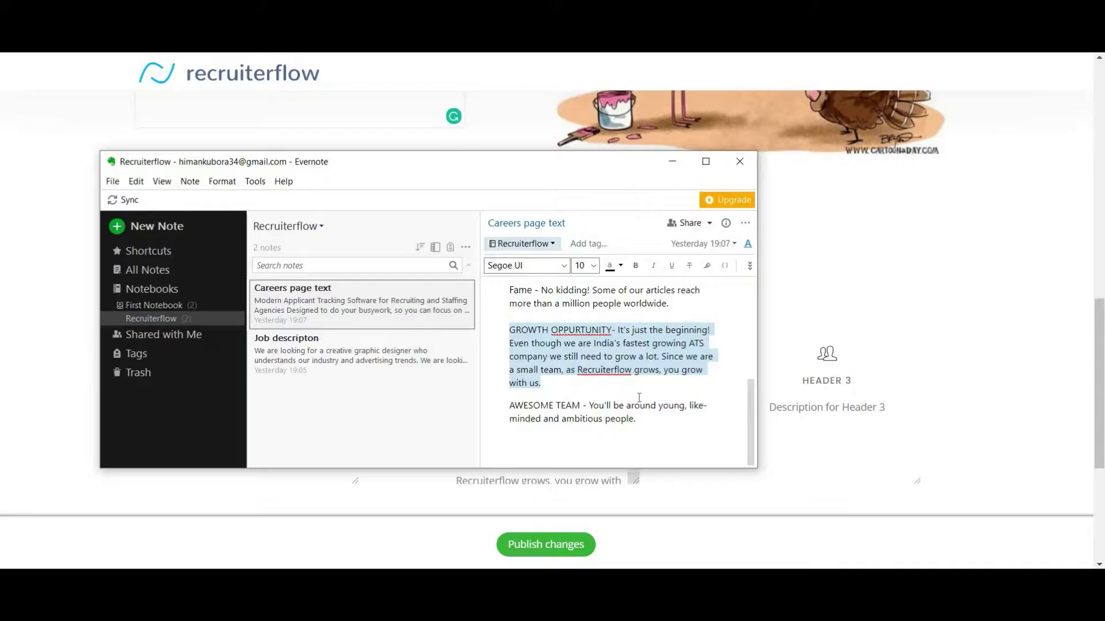
pyautogui.tripleClick(642, 404)
pyautogui.hotkey('ctrl', 'c')
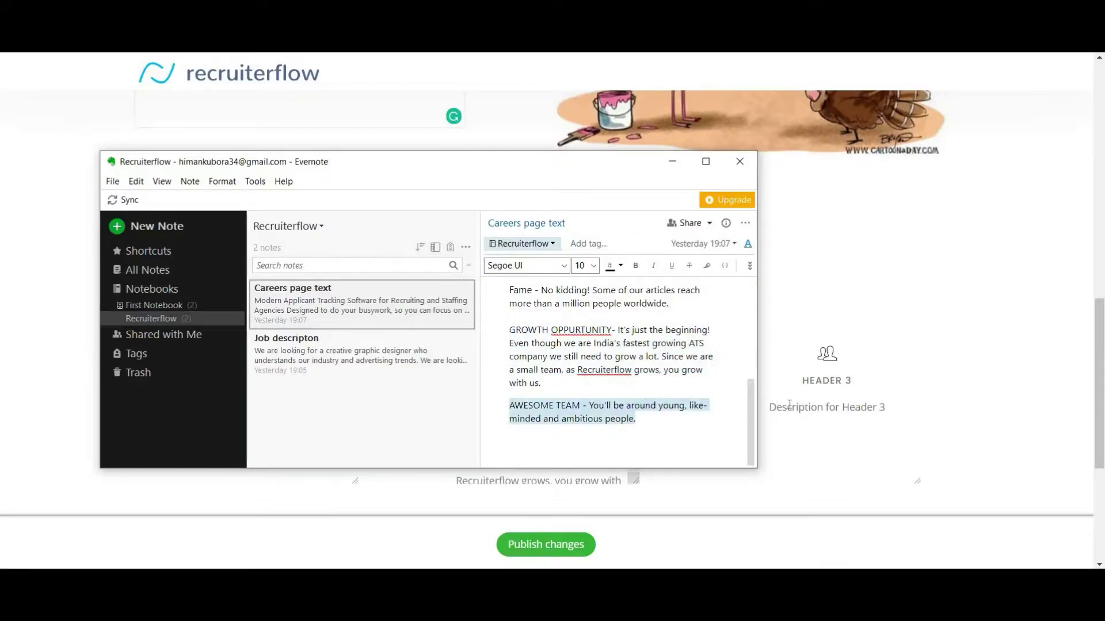
pyautogui.click(805, 408)
pyautogui.hotkey('ctrl', 'v')
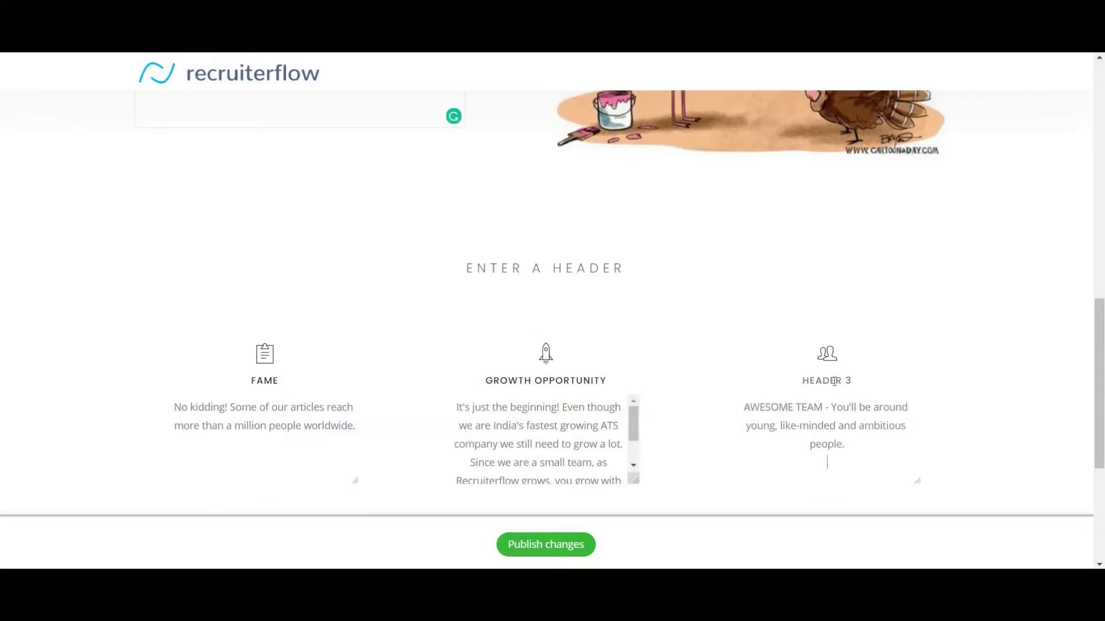
pyautogui.moveTo(832, 407); pyautogui.dragTo(638, 409)
pyautogui.hotkey('ctrl', 'c')
pyautogui.press('BackSpace')
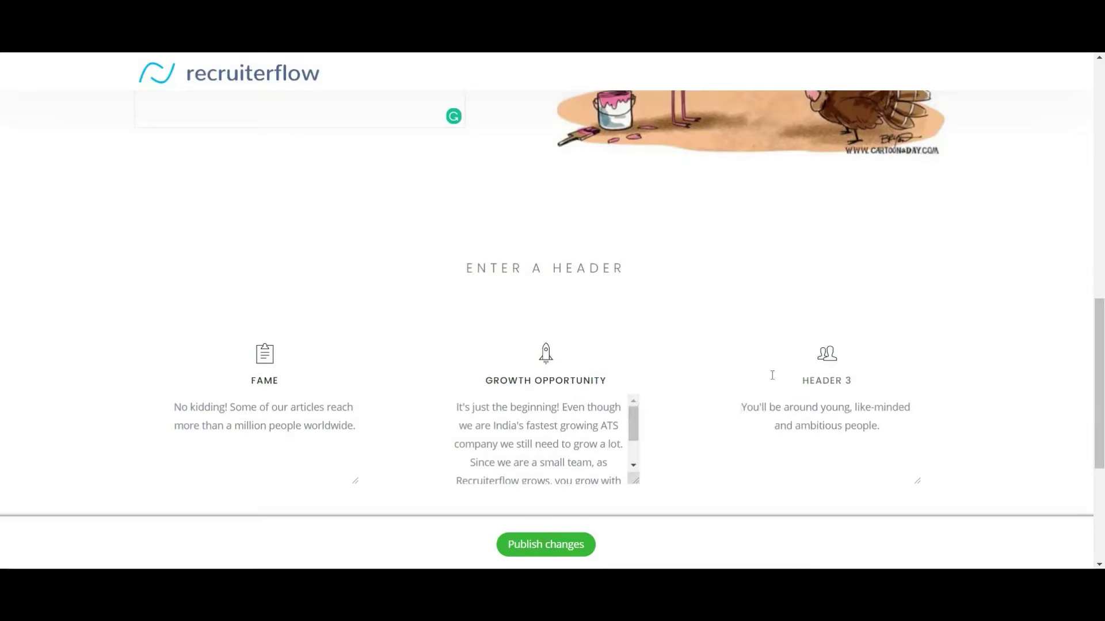
pyautogui.tripleClick(826, 380)
pyautogui.hotkey('ctrl', 'v')
pyautogui.press('BackSpace')
pyautogui.press('BackSpace')
pyautogui.press('BackSpace')
pyautogui.scroll(-3, 449, 435)
pyautogui.scroll(4, 449, 435)
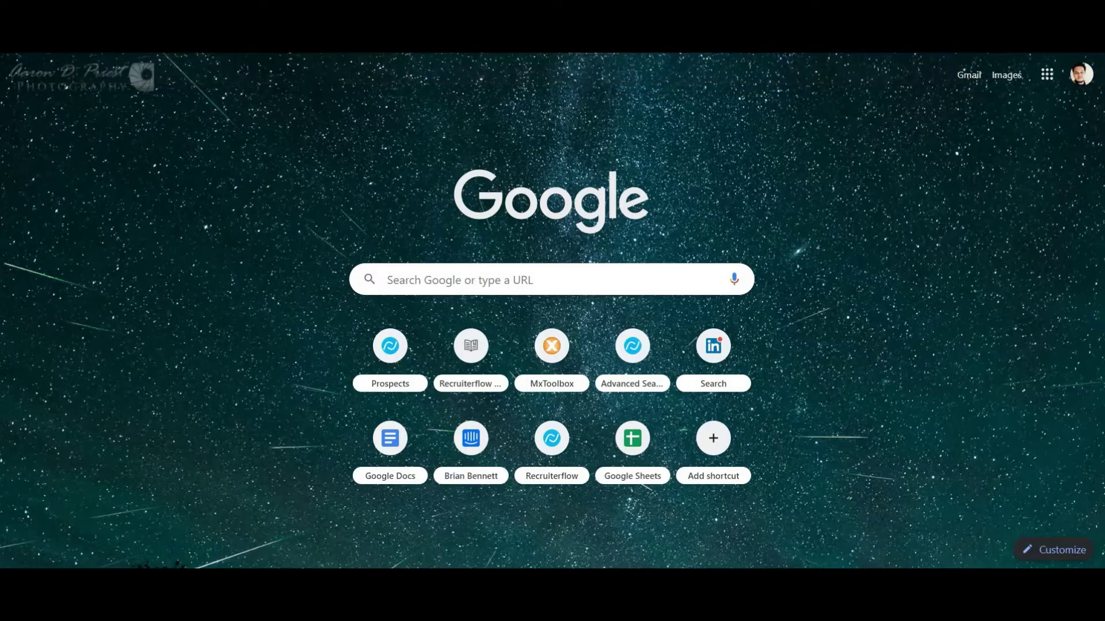
# View the live careers page with the Graphic Designer job and check the Locations and Departments filters
pyautogui.press('Return')
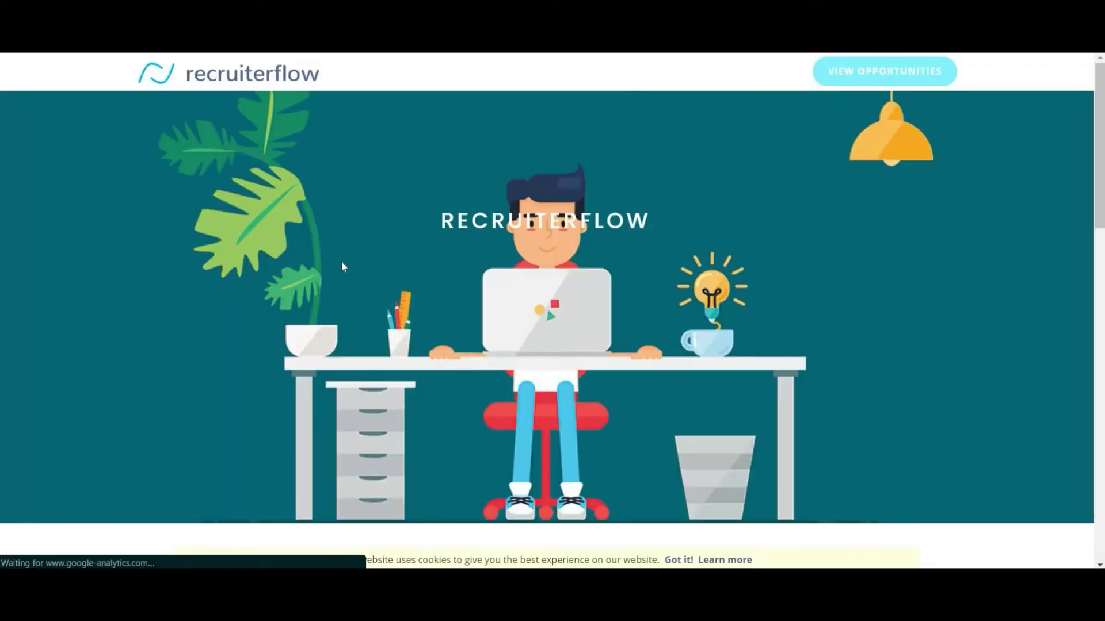
pyautogui.scroll(-3, 343, 266)
pyautogui.scroll(-2, 340, 266)
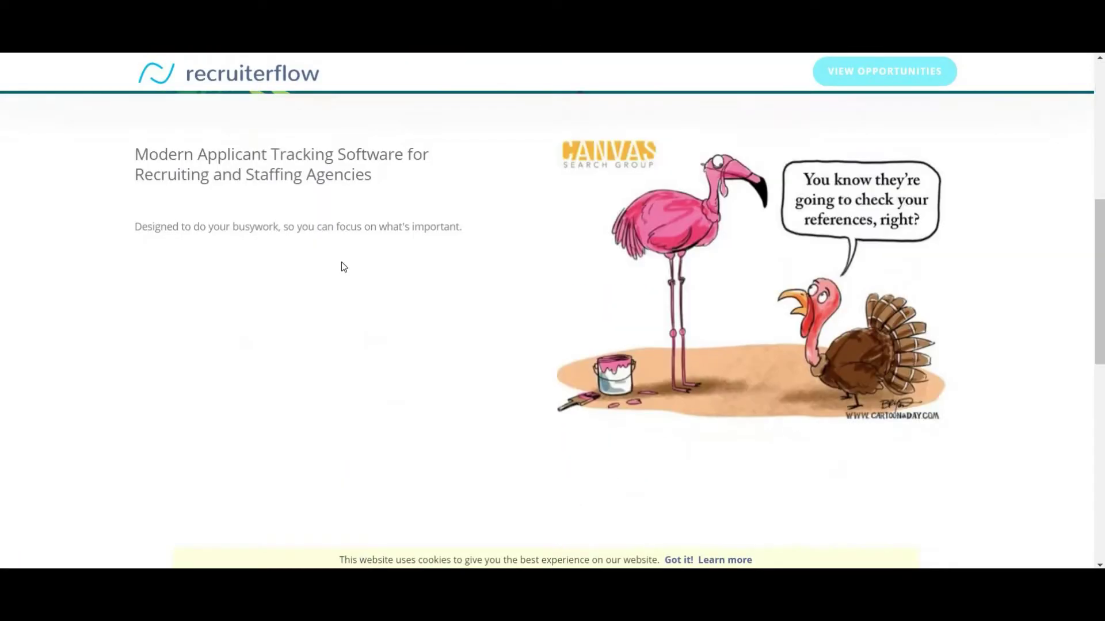
pyautogui.scroll(-2, 341, 266)
pyautogui.scroll(-4, 341, 266)
pyautogui.scroll(-1, 342, 266)
pyautogui.scroll(-1, 340, 267)
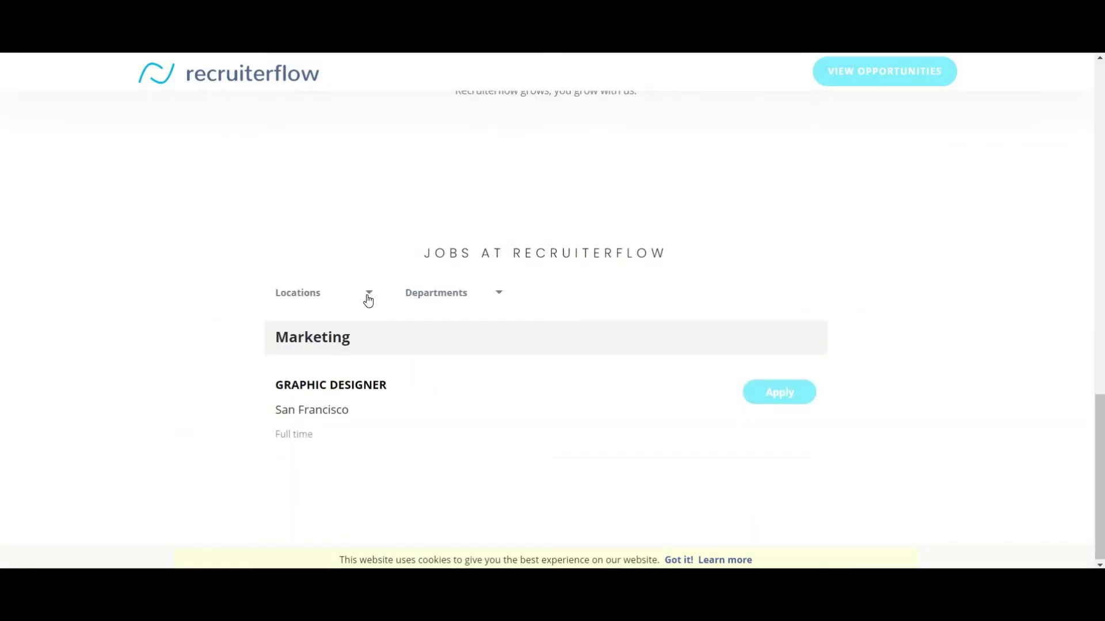
pyautogui.click(369, 295)
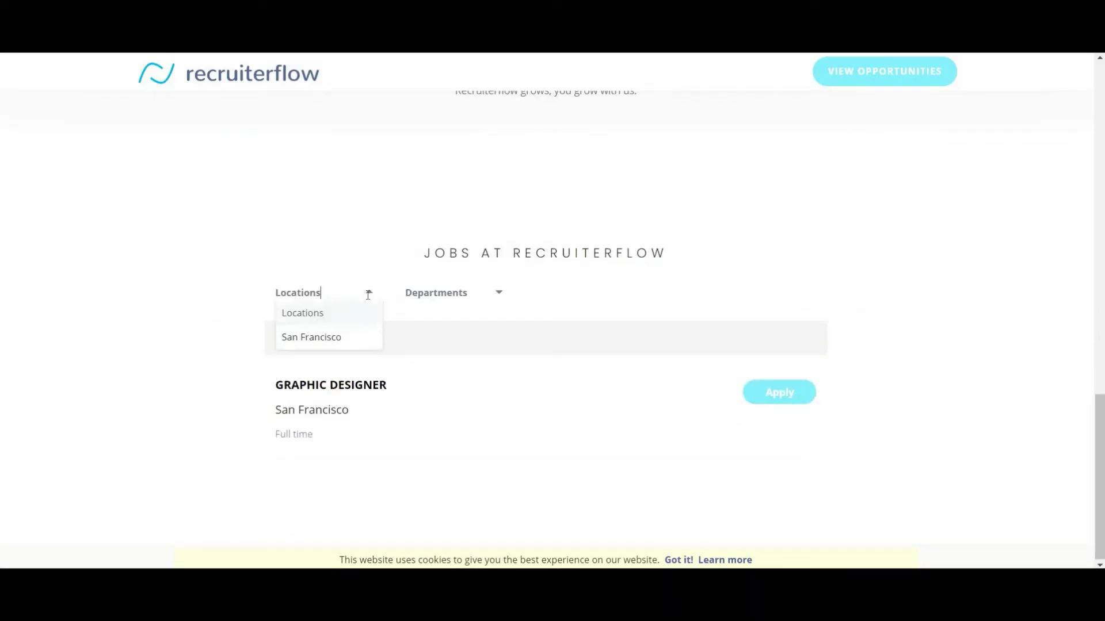
pyautogui.click(432, 293)
pyautogui.click(331, 256)
pyautogui.scroll(15, 331, 257)
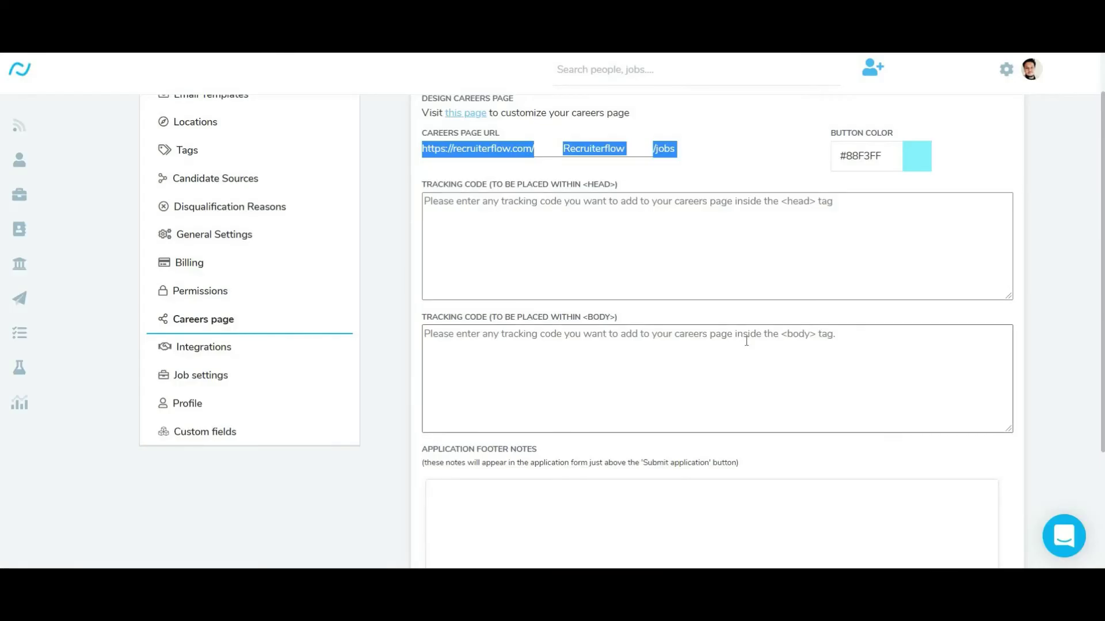
pyautogui.scroll(1, 742, 338)
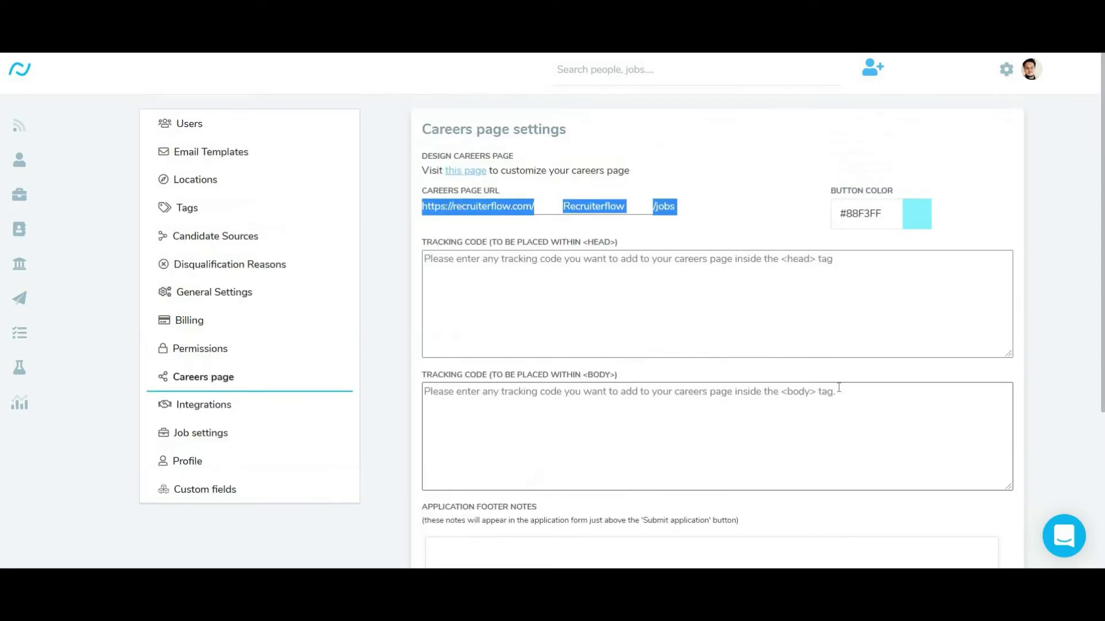
# Return to Careers page settings with the support chat panel shown
pyautogui.click(1064, 545)
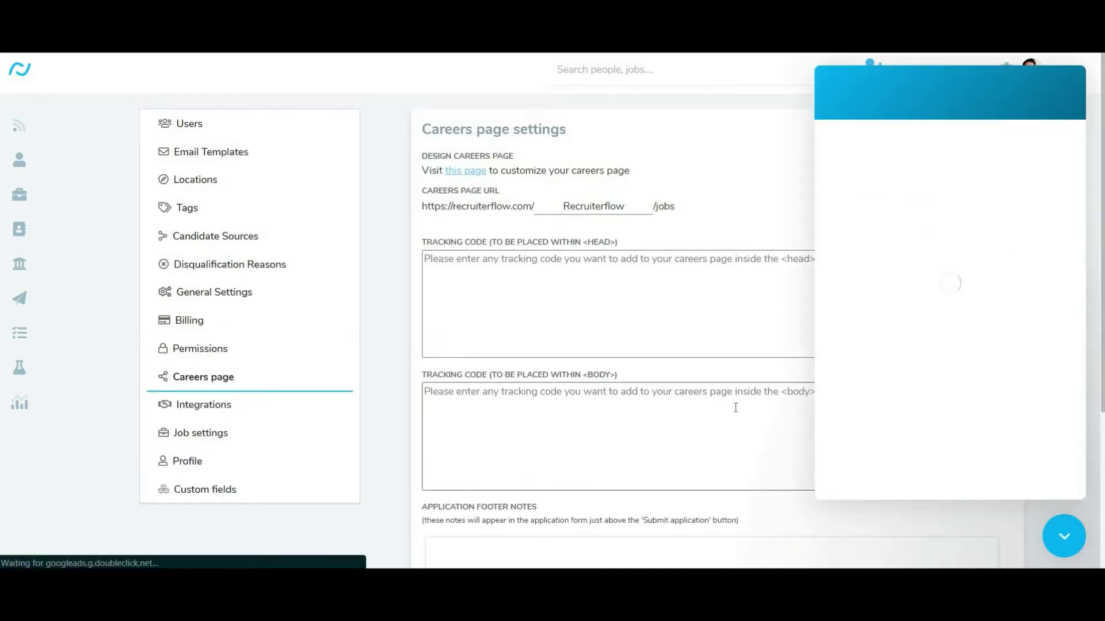